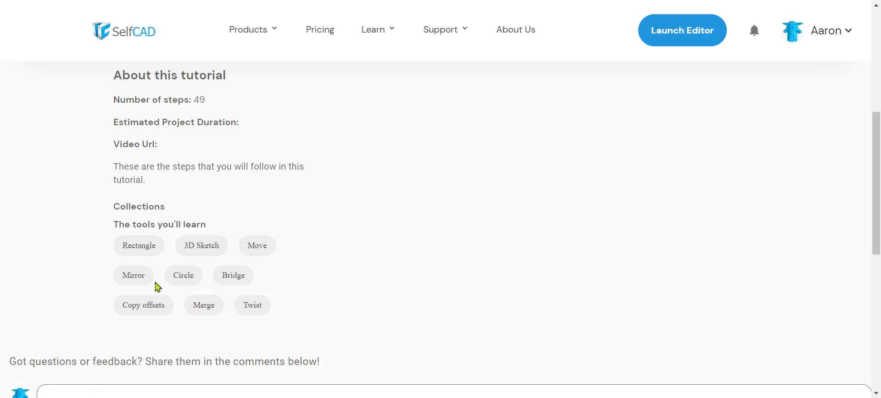
left_click_drag(122, 246, 202, 247)
left_click(210, 247)
left_click_drag(195, 247, 211, 247)
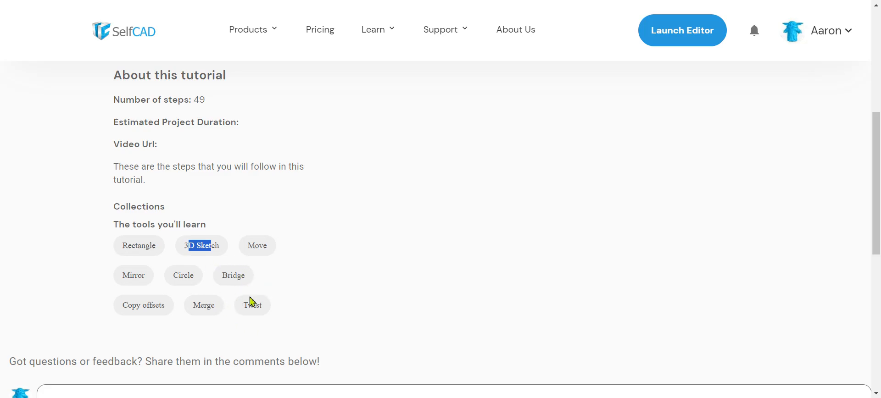
- Open the Redvine Candy tutorial in the web version of the editor
scroll(253, 308, "up", 6)
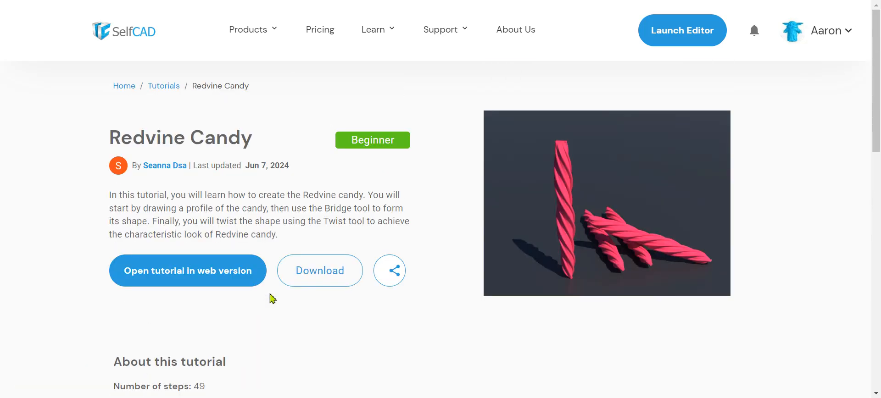
left_click(192, 274)
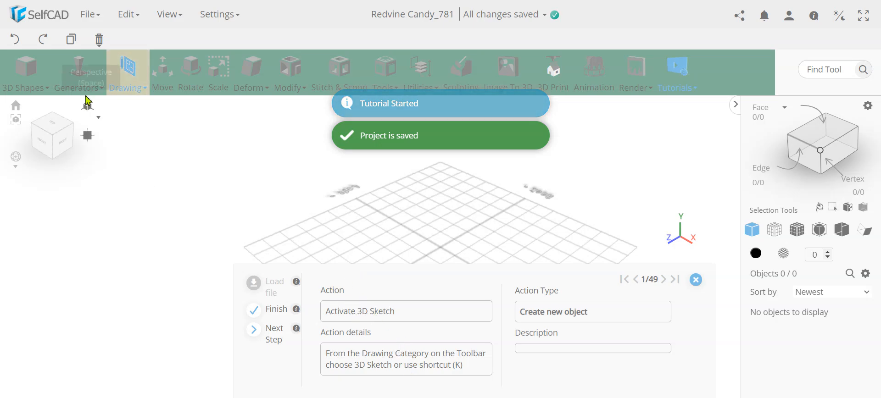
- Start a 3D Sketch circle and include grid vertices in the snapping targets
left_click(126, 69)
left_click(154, 134)
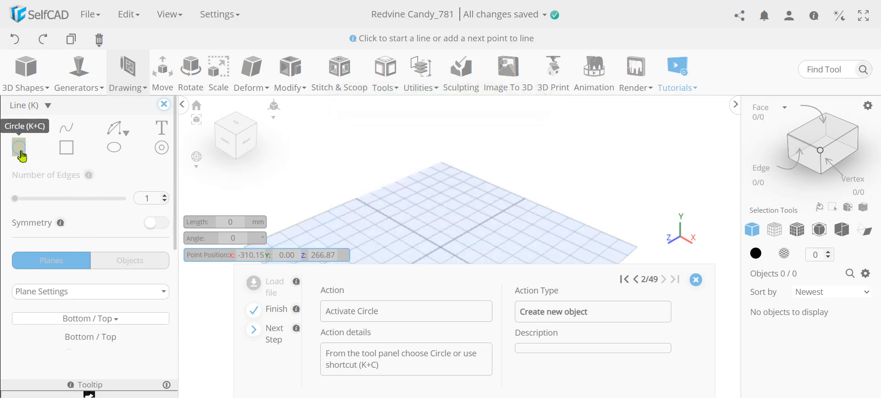
left_click(20, 154)
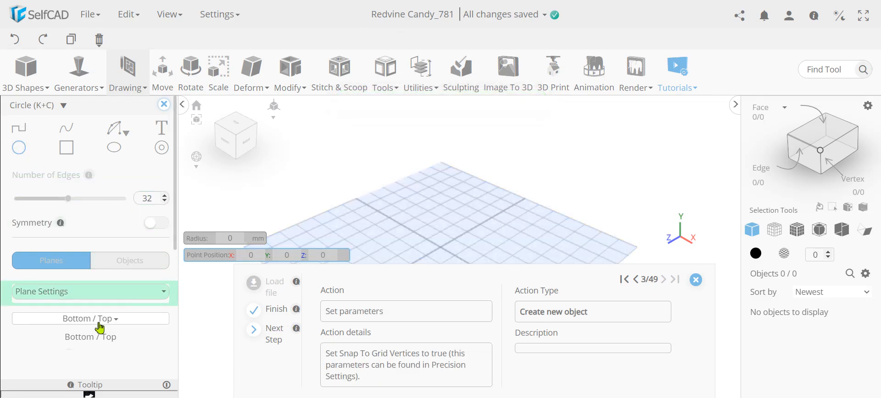
left_click(87, 293)
left_click(74, 337)
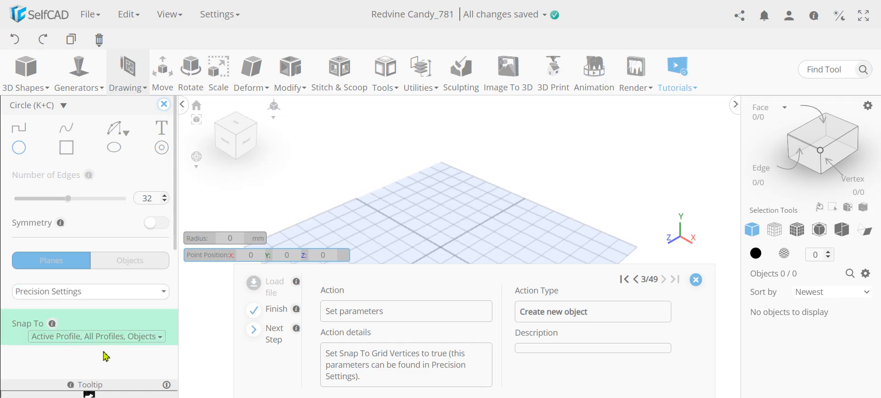
left_click(122, 345)
left_click(95, 392)
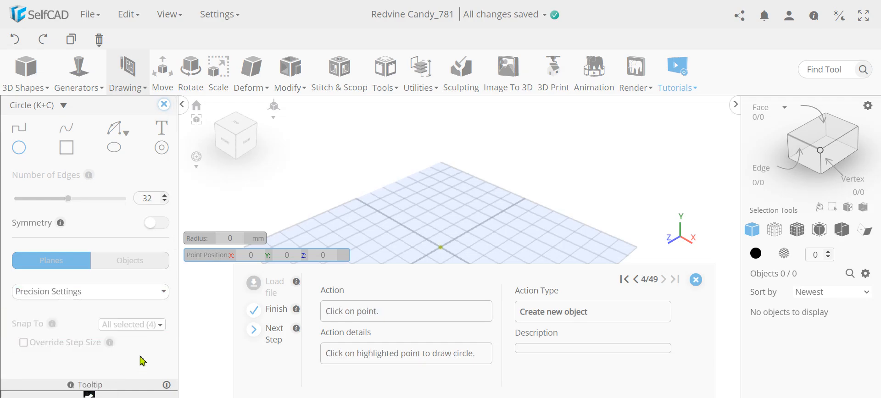
- From the top view, draw a circle with a 6 mm radius centred on the grid origin
scroll(560, 199, "down", 3)
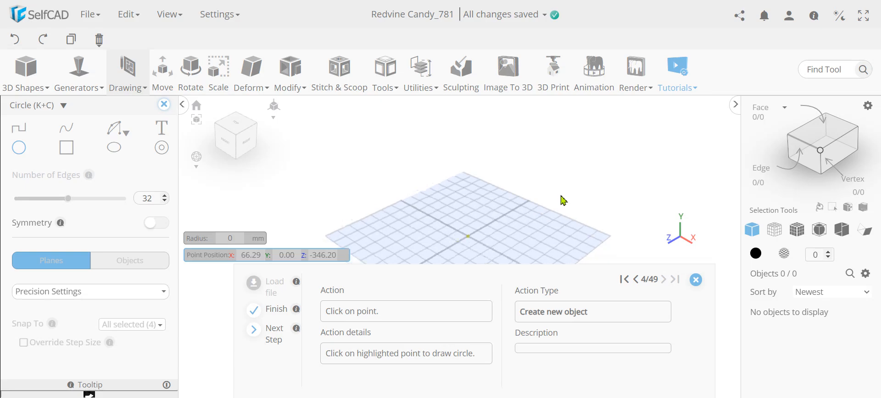
left_click(238, 126)
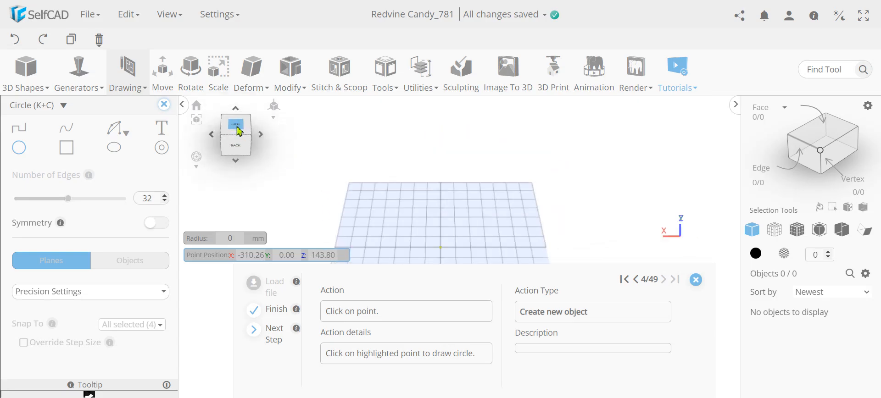
left_click(239, 131)
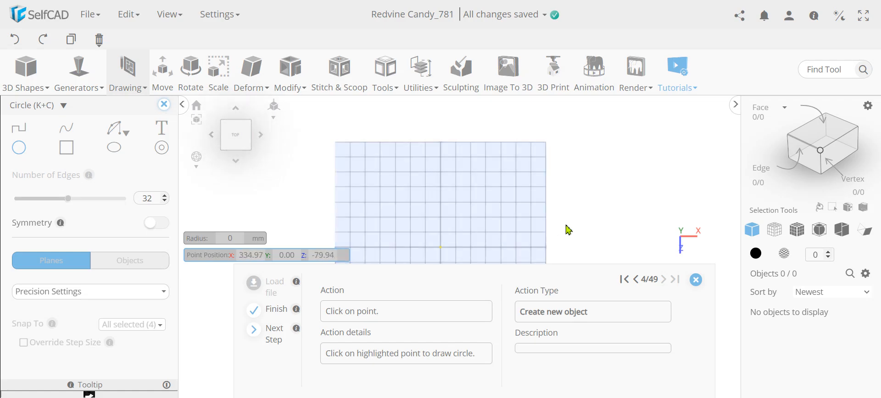
scroll(438, 184, "up", 5)
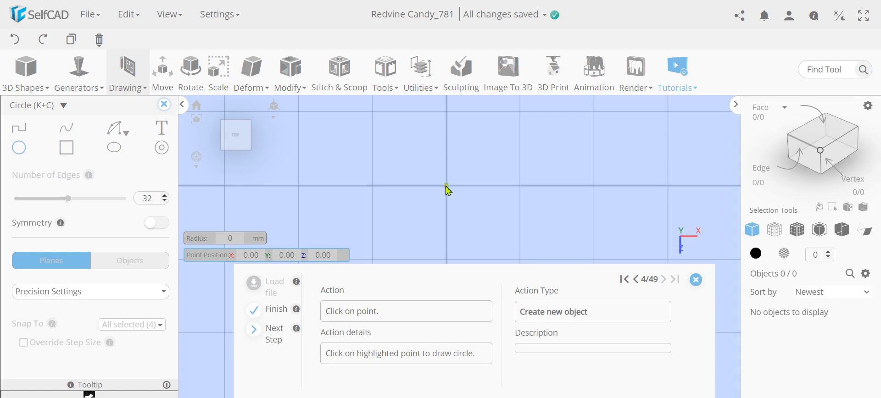
left_click(447, 187)
type("6")
key("Return")
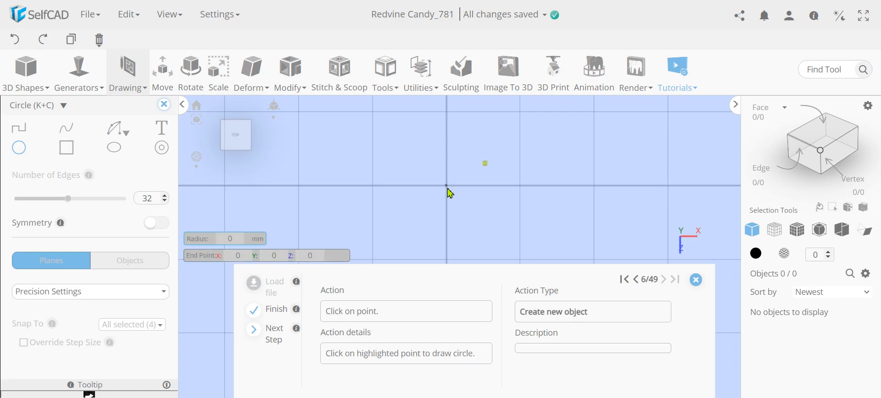
left_click(485, 164)
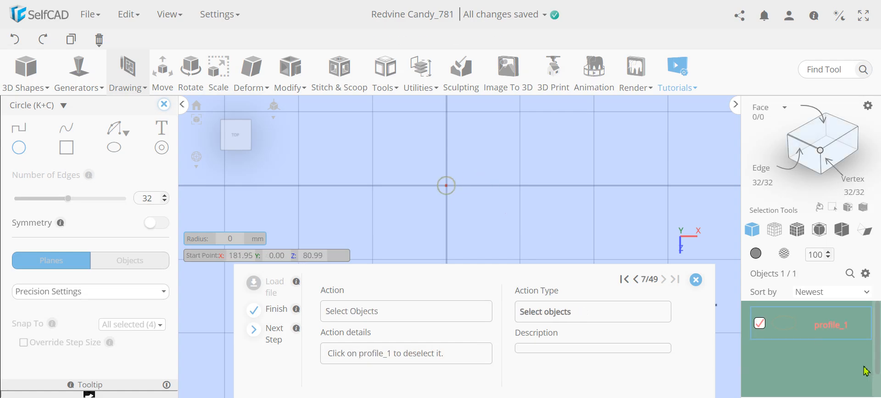
- Deselect the large circle, draw a 1.5 mm radius circle centred on its topmost point, and close the sketch
left_click(759, 324)
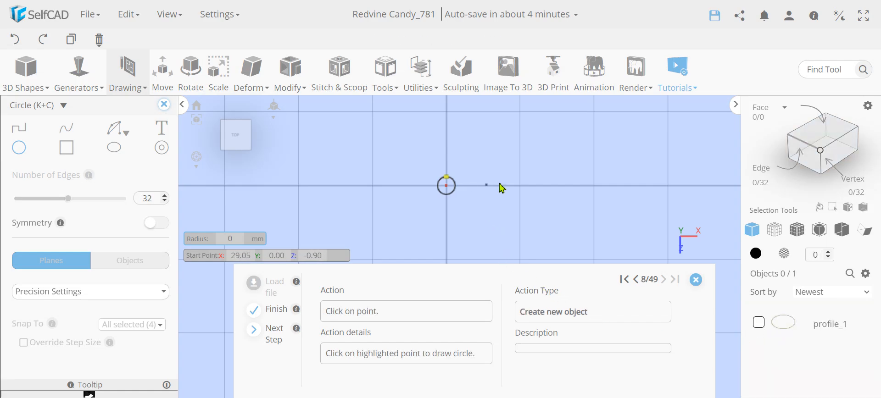
left_click(448, 180)
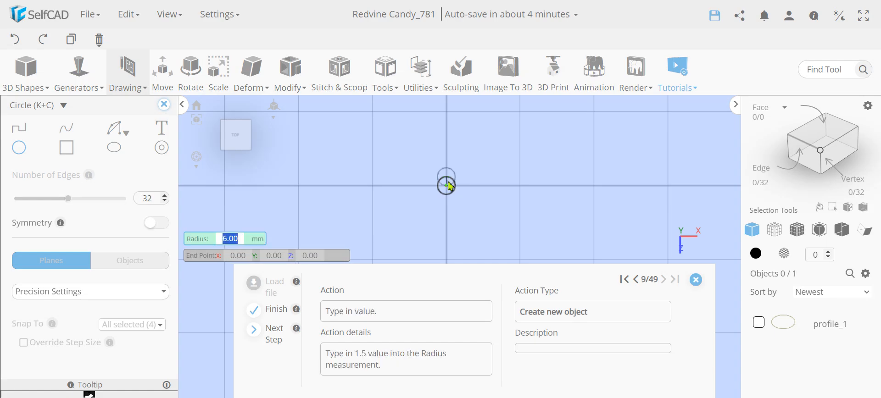
type("1.")
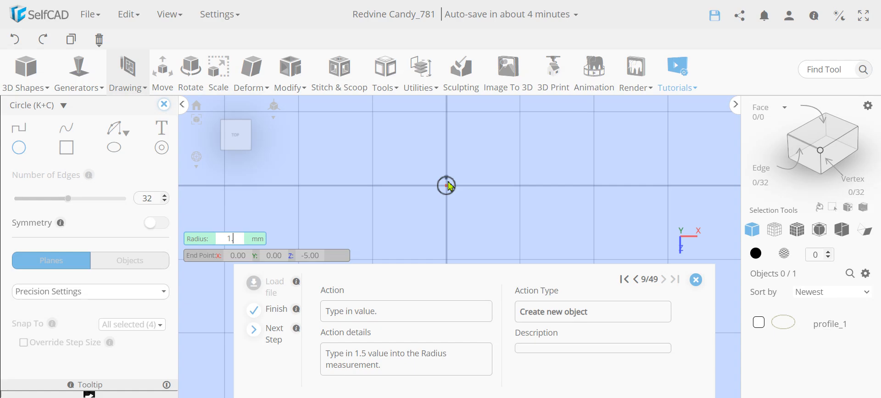
type("5")
key("Return")
left_click(448, 176)
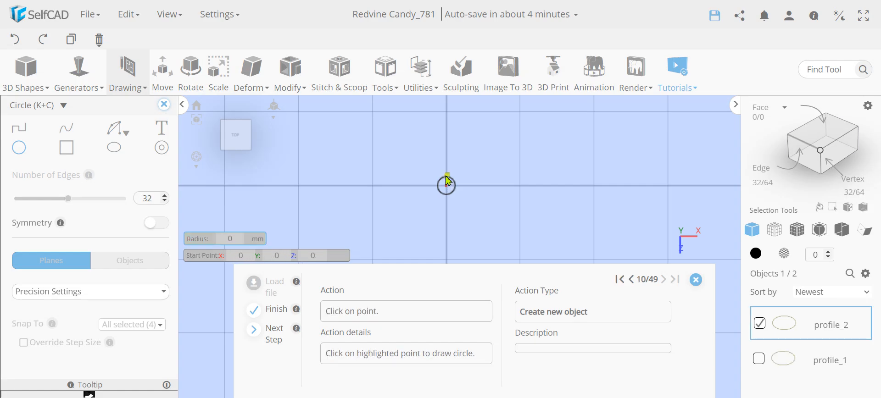
scroll(450, 177, "up", 1)
scroll(449, 177, "up", 3)
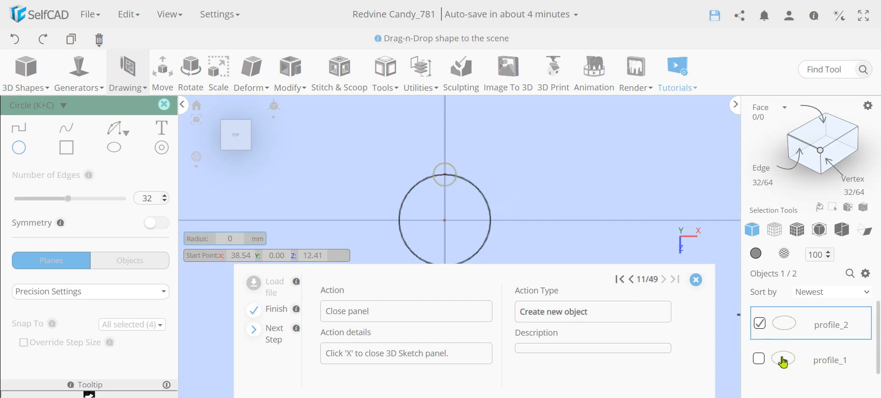
left_click(164, 106)
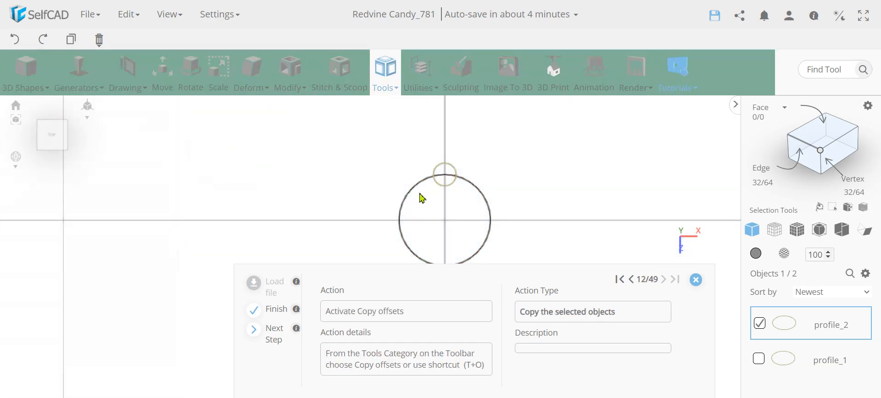
- Create 5 copies of the small circle around the large one with Copy Offsets, using the Pivot operation
left_click(387, 78)
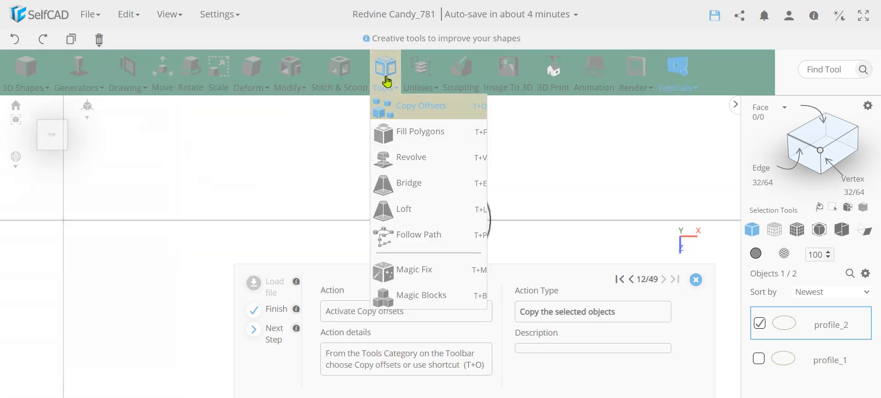
left_click(403, 119)
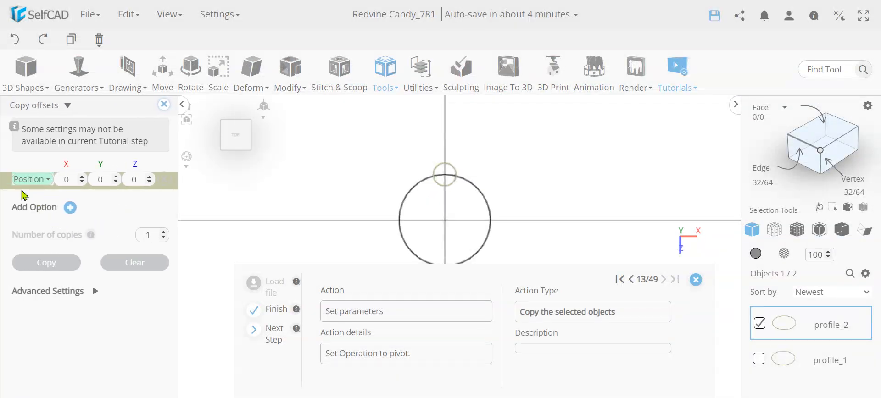
left_click(21, 181)
left_click(30, 231)
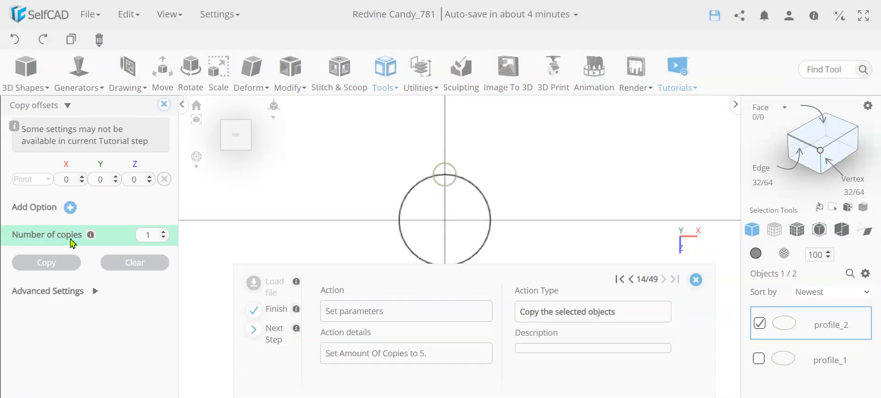
left_click(148, 236)
type("5")
left_click(153, 299)
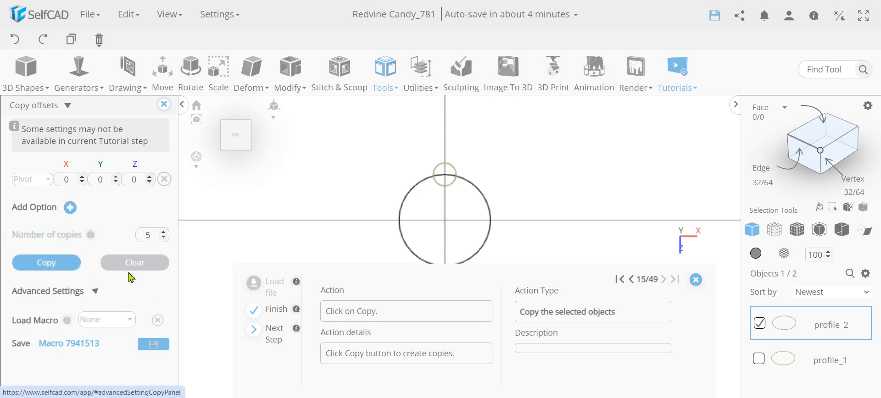
left_click(64, 265)
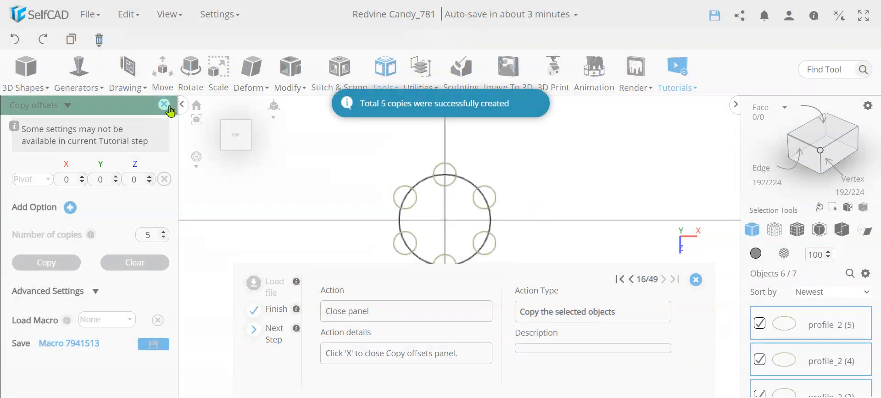
left_click(166, 107)
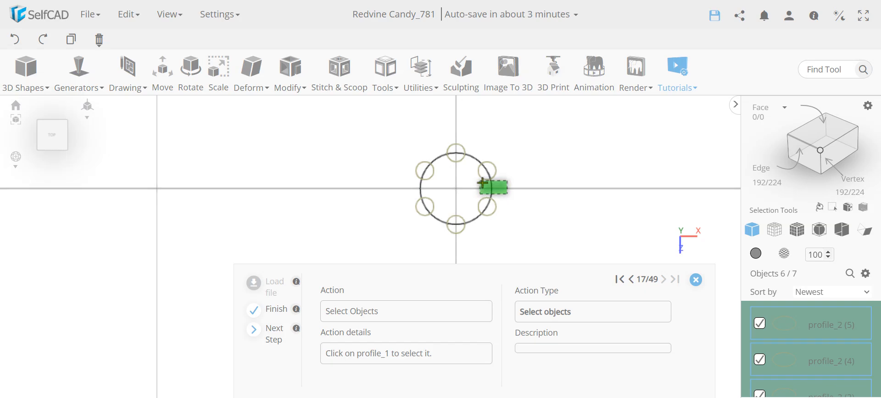
- Add the large circle to the selection and merge all the circles into one profile
left_click(490, 186)
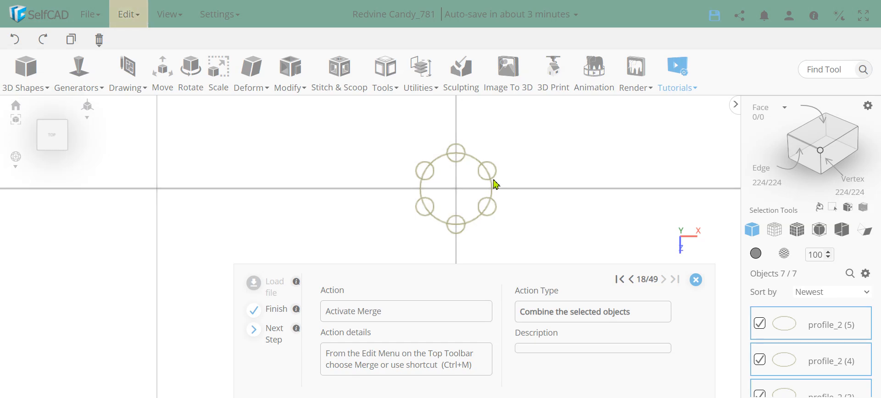
key("ctrl+m")
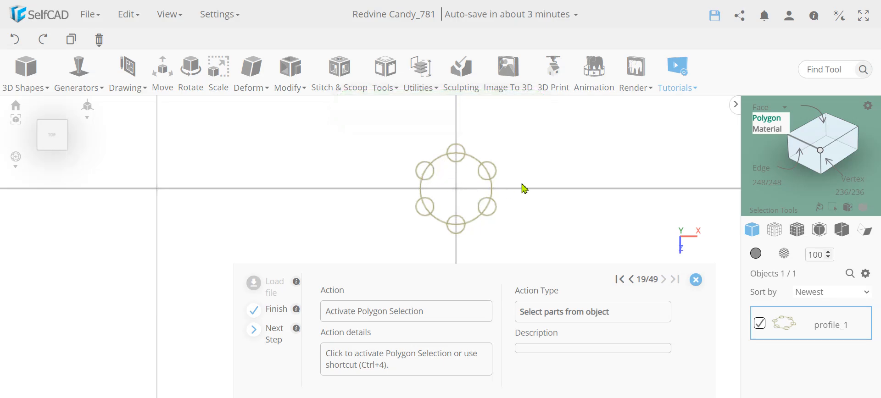
- With Polygon selection, pick the inner arcs of all six small circles and the large circle's segments inside them, and delete them
left_click(776, 122)
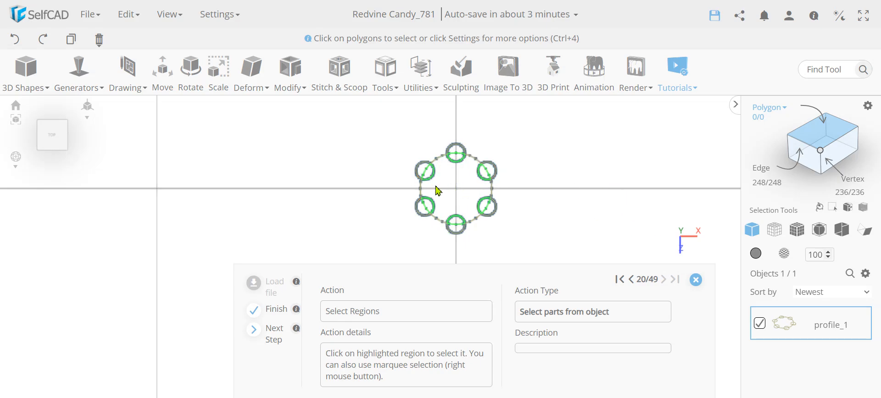
mouse_move(775, 110)
scroll(439, 184, "up", 2)
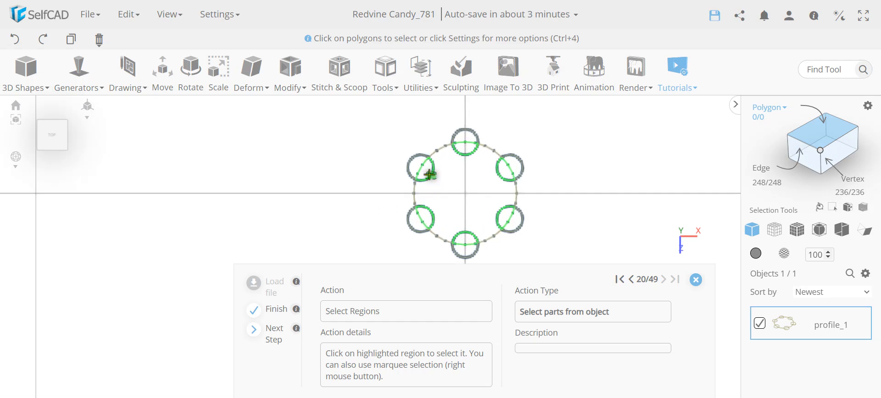
left_click(430, 176)
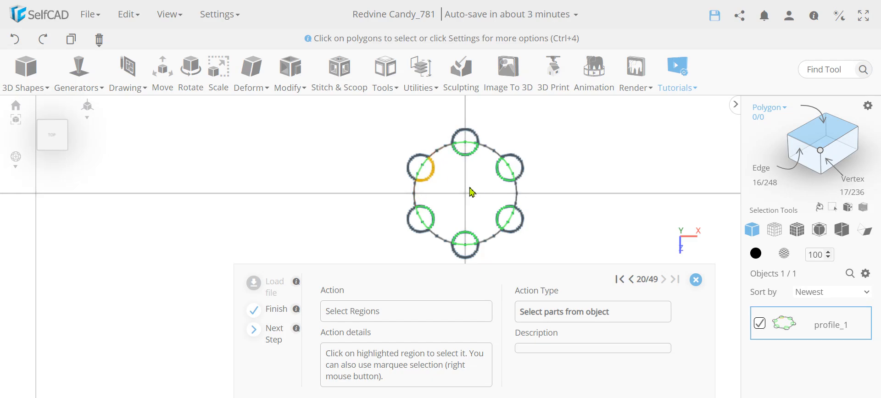
left_click(430, 177)
left_click(465, 144)
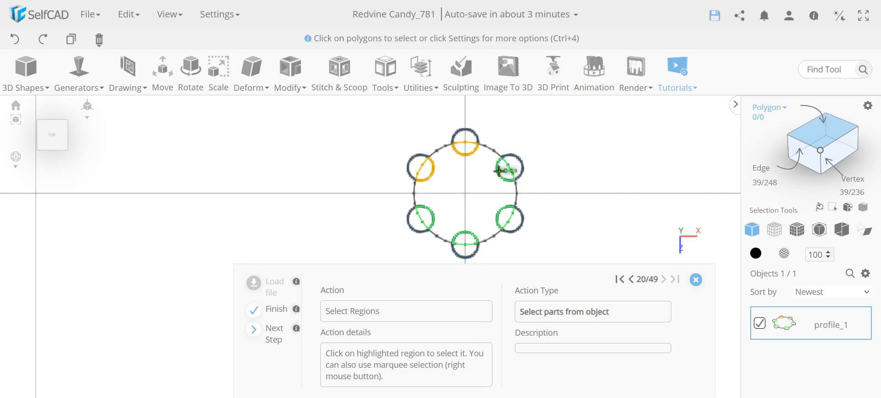
left_click(497, 171)
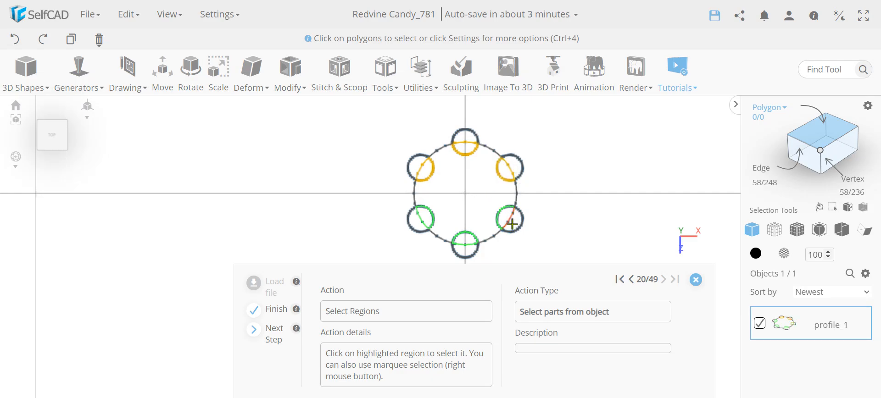
left_click(502, 209)
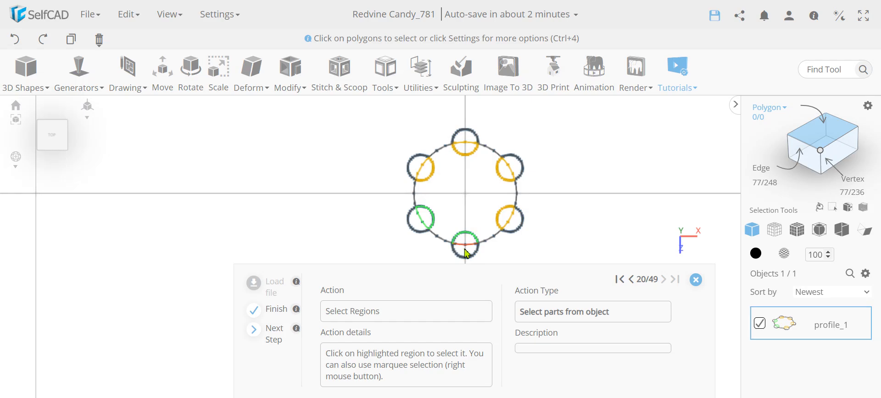
left_click(459, 234)
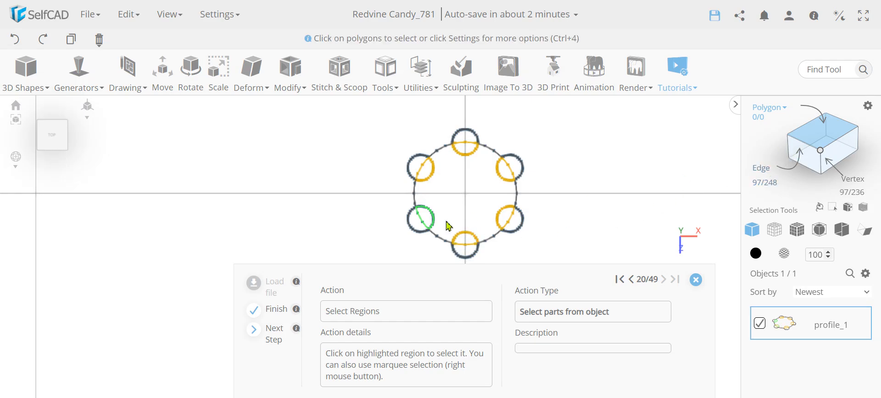
left_click(421, 217)
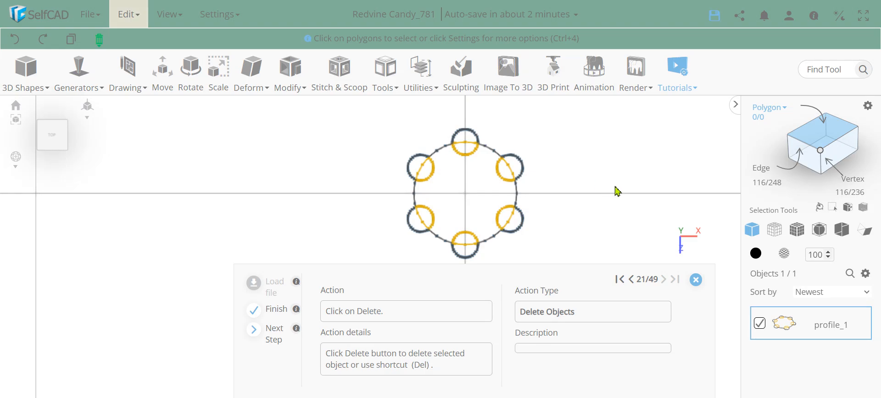
key("Delete")
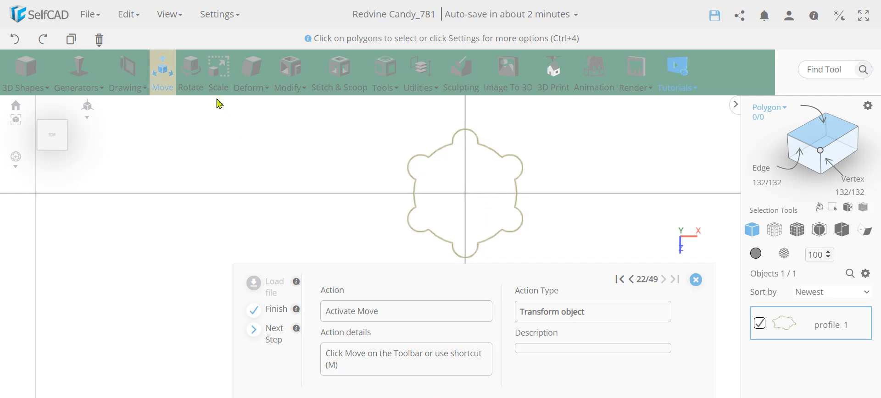
- Move the scalloped profile to Y = 11 and close the Move tool
left_click(167, 77)
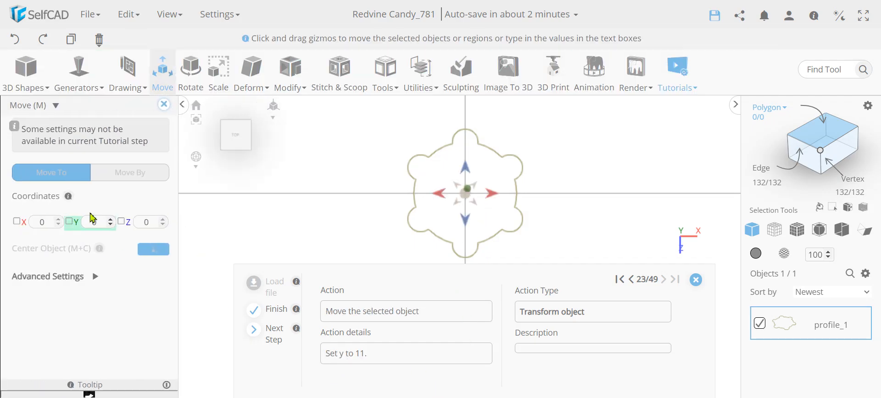
double_click(92, 223)
type("11")
key("Return")
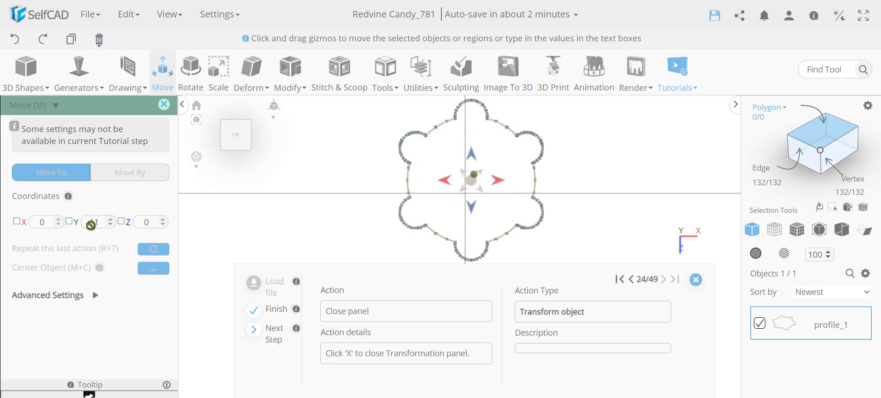
left_click(165, 106)
- Start the Rectangle sketch tool, turn off snapping to Grid Vertices, and deselect the scalloped profile
left_click(131, 82)
left_click(150, 135)
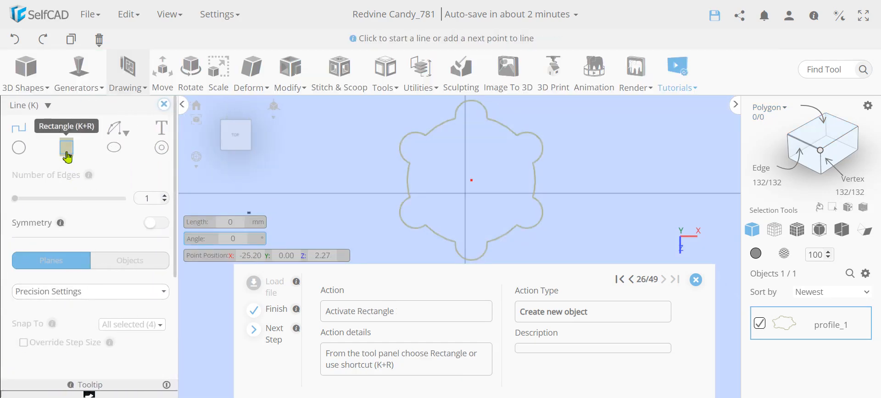
left_click(67, 148)
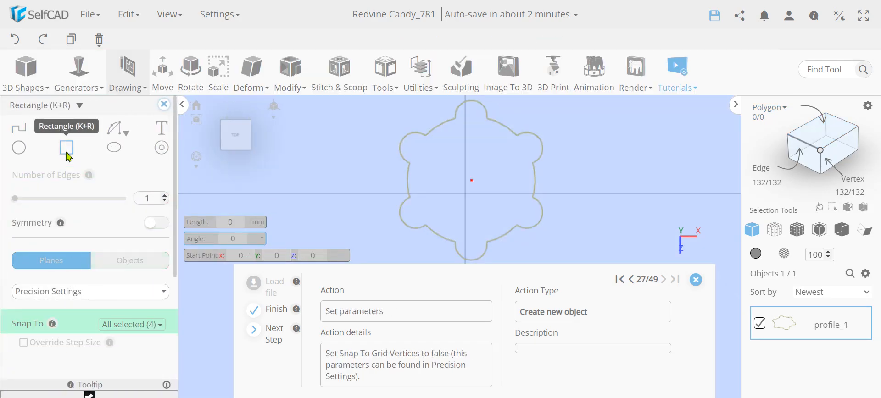
left_click(124, 326)
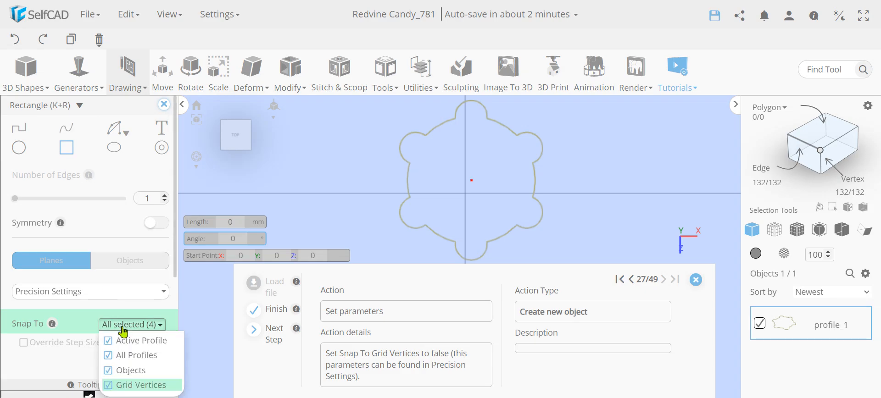
left_click(123, 387)
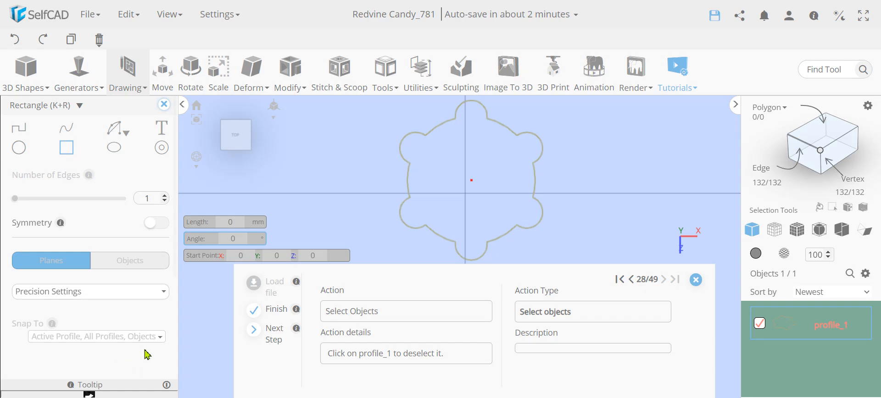
left_click(760, 323)
- Draw a narrow rectangle about 11.6 mm long through the highlighted points on the grid plane and close the sketch
scroll(503, 236, "down", 5)
scroll(482, 247, "up", 8)
scroll(477, 234, "up", 3)
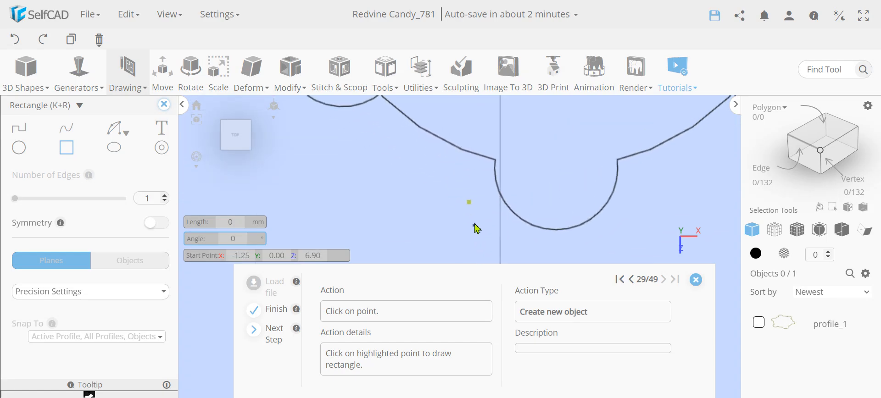
left_click(469, 203)
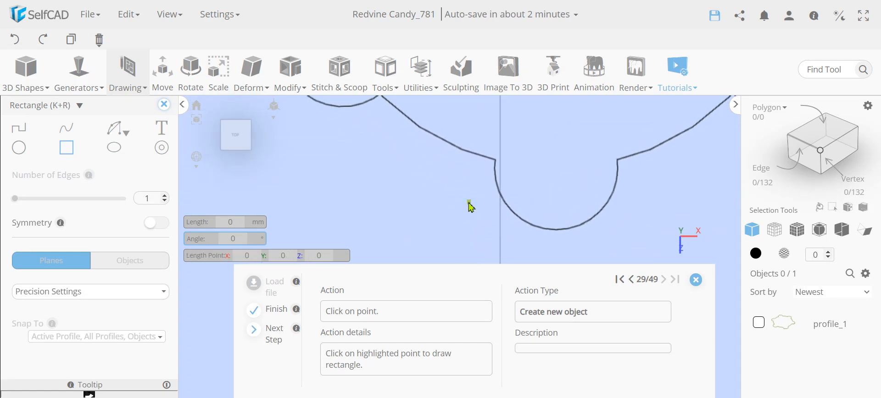
left_click(533, 203)
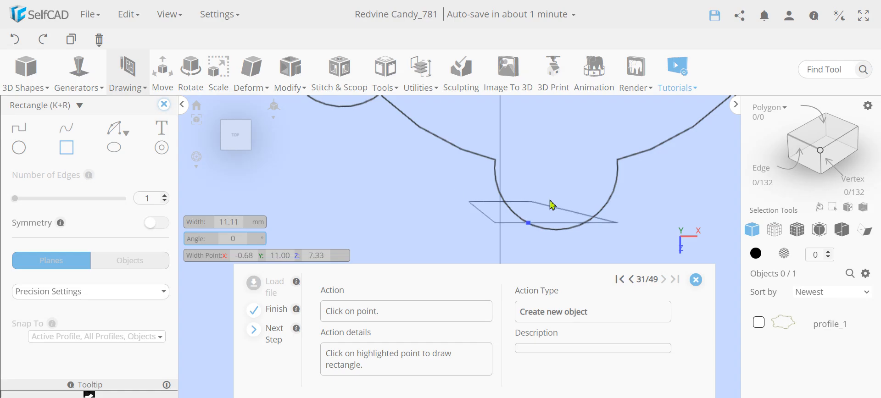
scroll(517, 191, "down", 4)
scroll(522, 175, "down", 5)
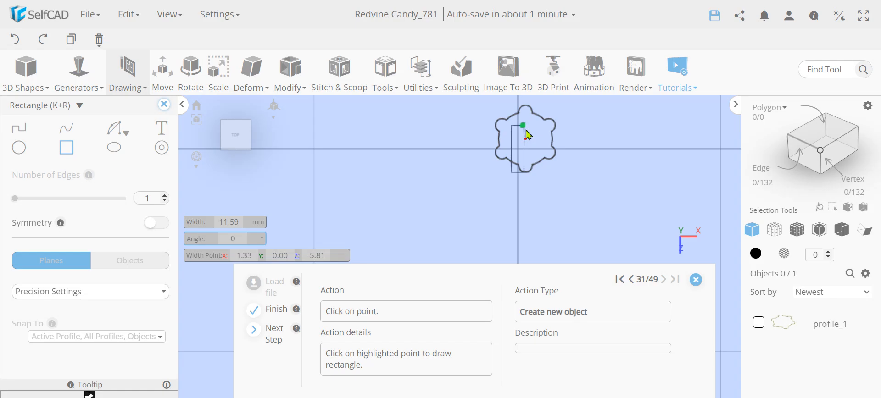
left_click(526, 131)
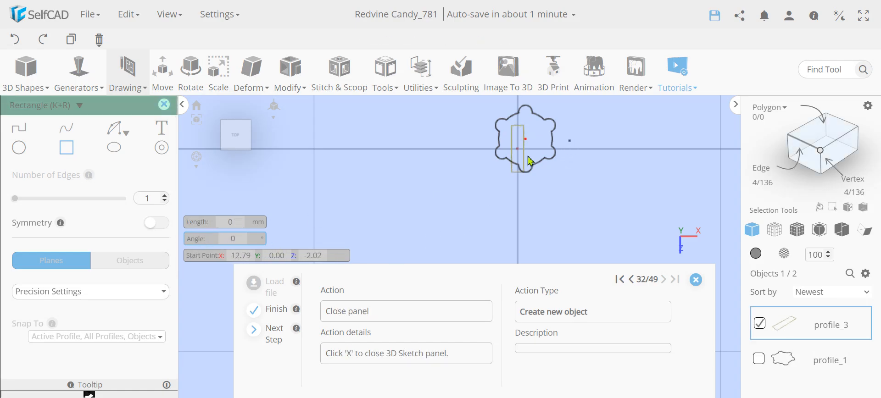
left_click(164, 104)
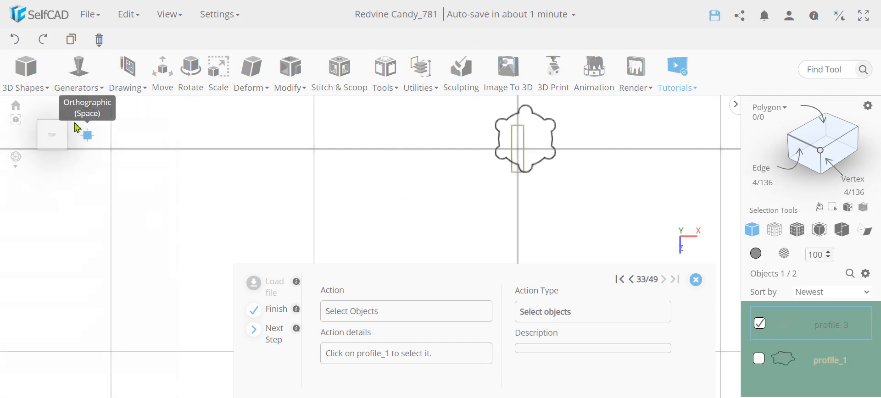
- Examine the rectangle's alignment with the scalloped profile in an orthographic top view and from an angled perspective
mouse_move(88, 108)
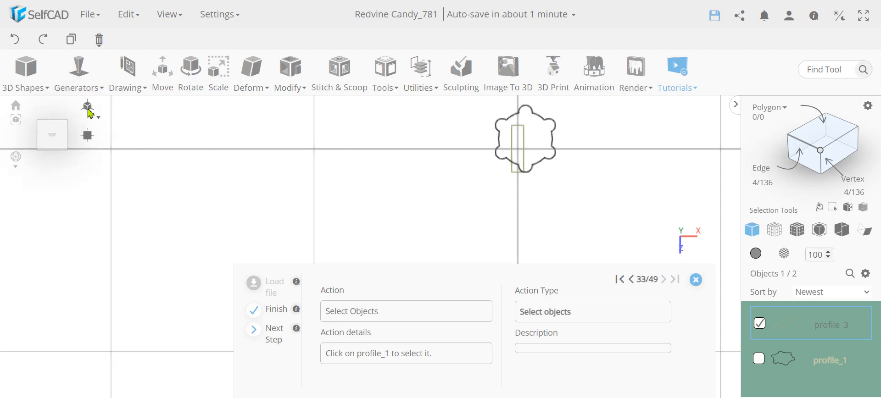
left_click(87, 136)
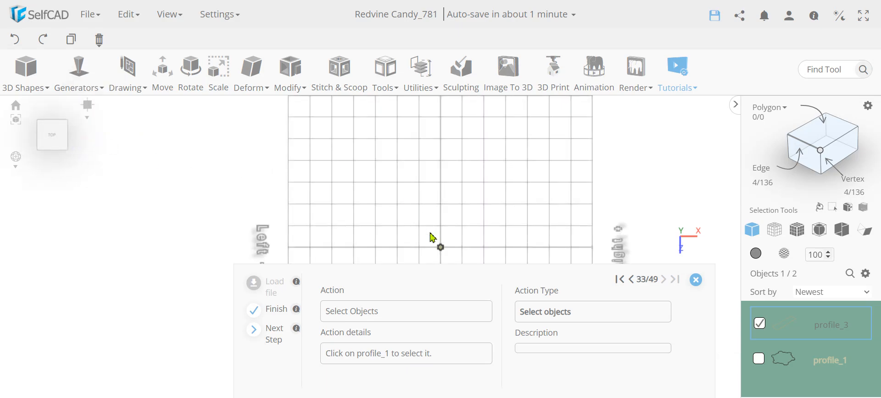
scroll(438, 261, "up", 3)
middle_click_drag(438, 262, 503, 222)
scroll(458, 229, "up", 5)
scroll(488, 228, "down", 2)
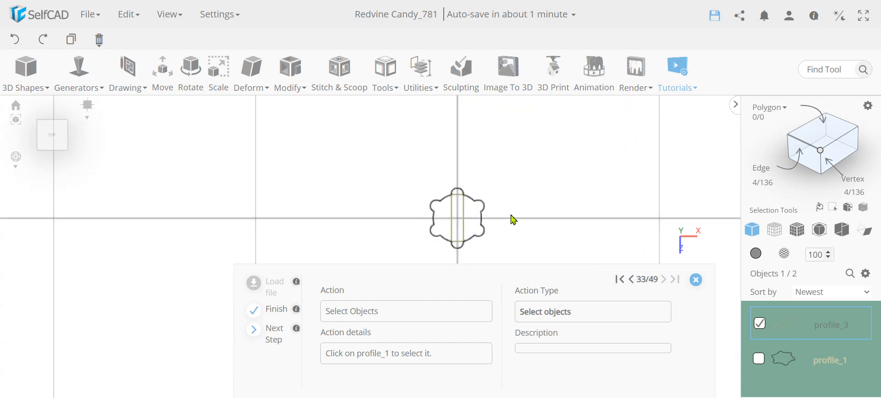
middle_click_drag(504, 248, 515, 210)
scroll(468, 189, "up", 2)
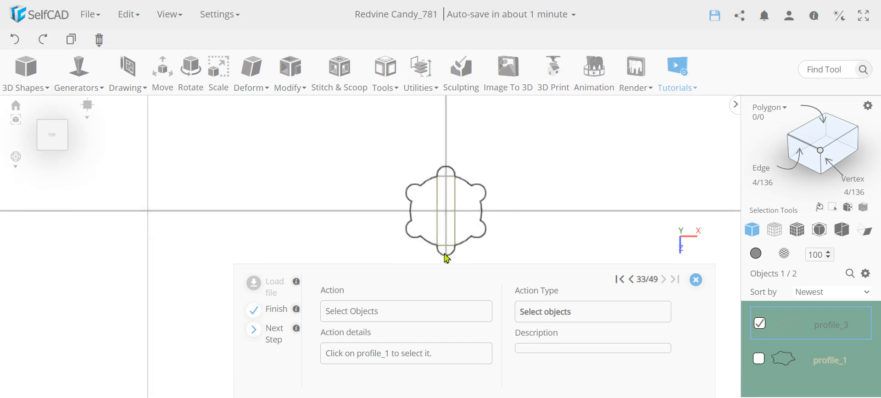
scroll(427, 243, "up", 1)
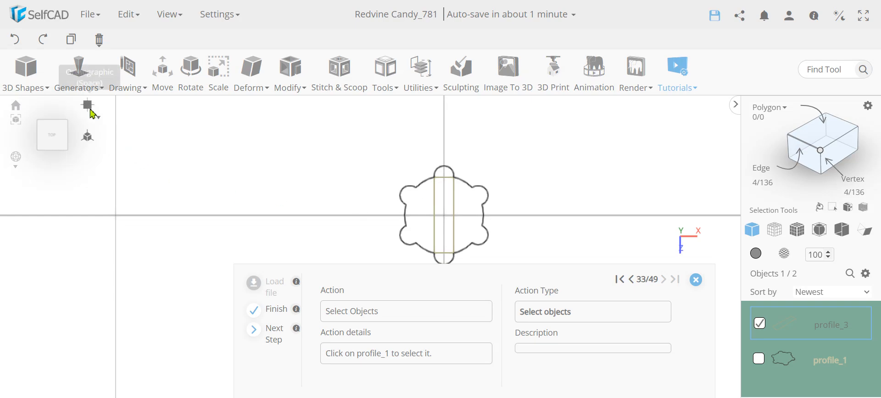
mouse_move(94, 142)
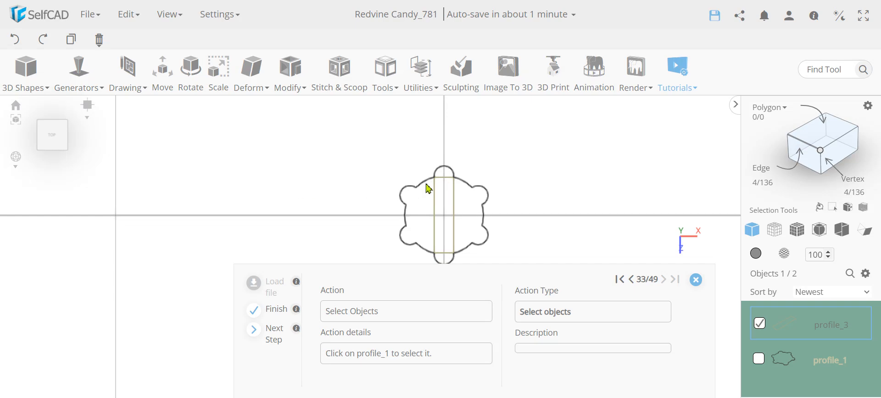
right_click_drag(440, 214, 438, 213)
scroll(436, 213, "down", 15)
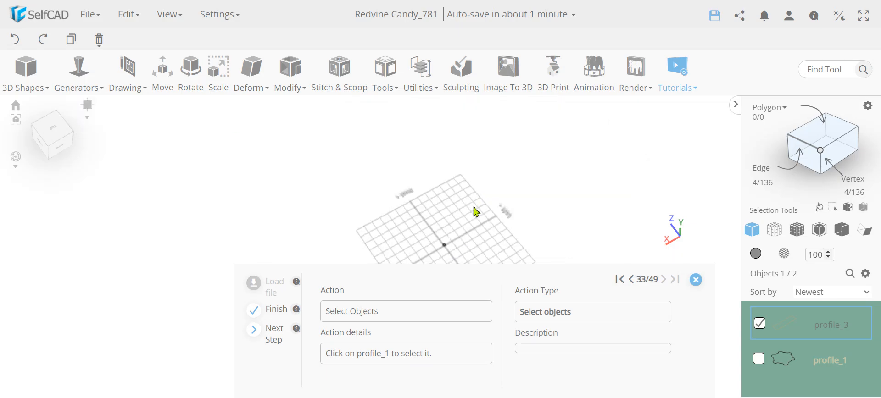
scroll(437, 256, "up", 10)
scroll(457, 250, "up", 10)
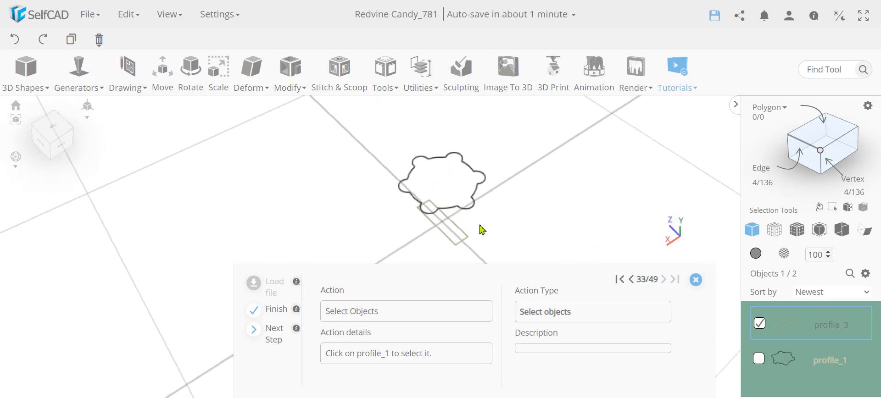
- Add the scalloped profile to the rectangle selection and start the Mirror tool with Create Copy enabled
left_click(758, 359)
right_click_drag(424, 210, 436, 230)
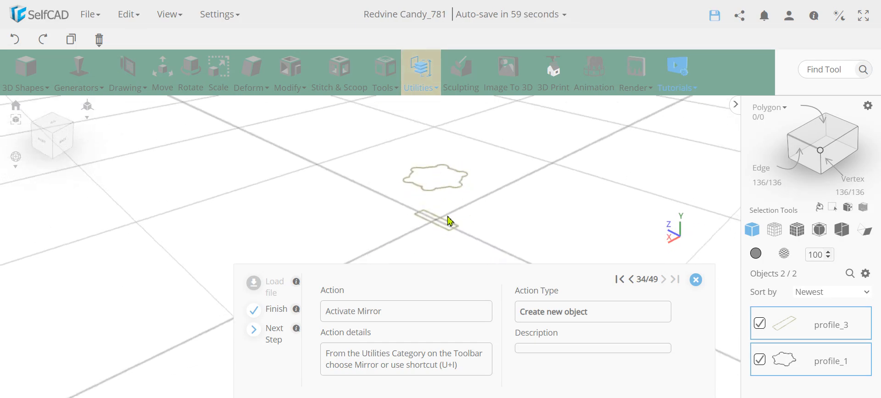
left_click(421, 73)
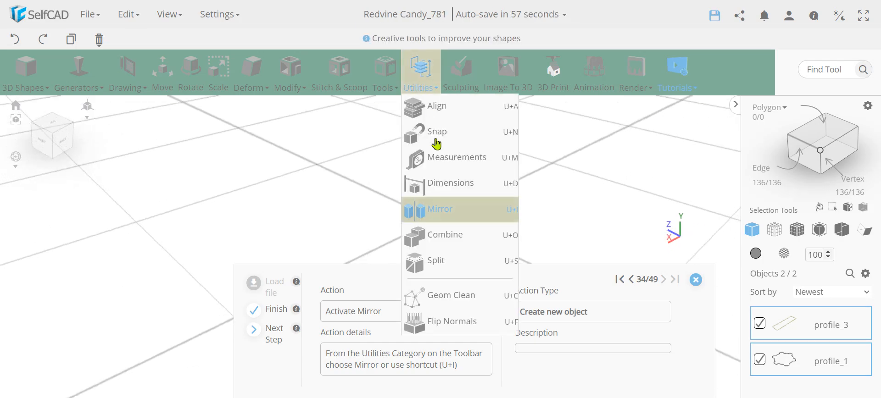
left_click(452, 214)
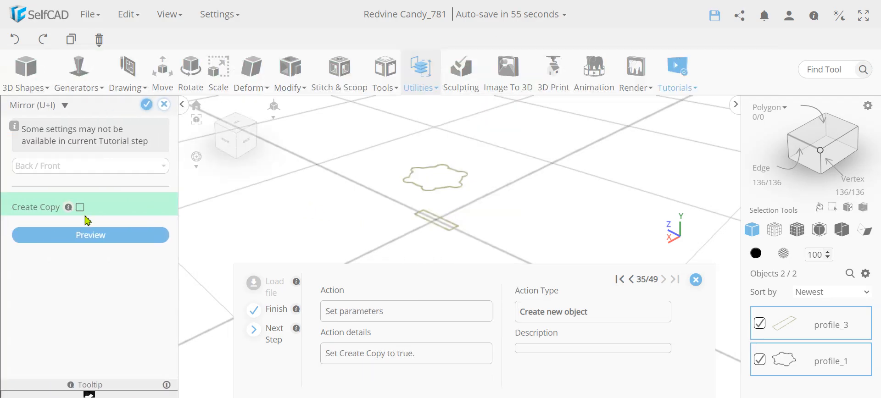
left_click(81, 208)
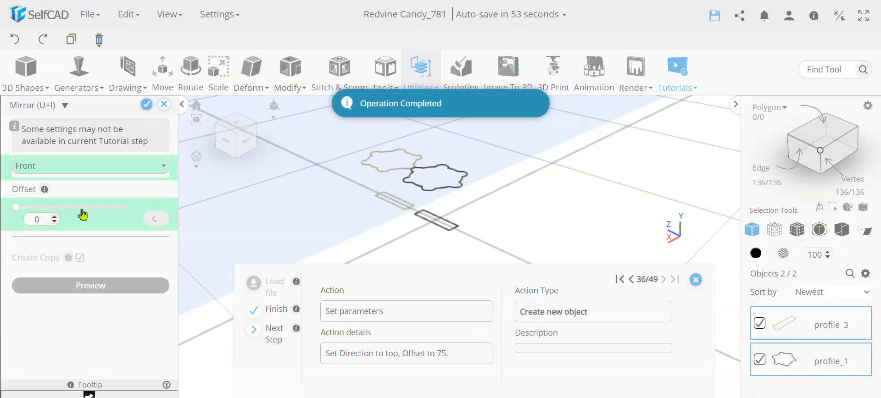
- Set the mirror direction to Top with an offset of 75 and finalize the mirrored copies
left_click(95, 166)
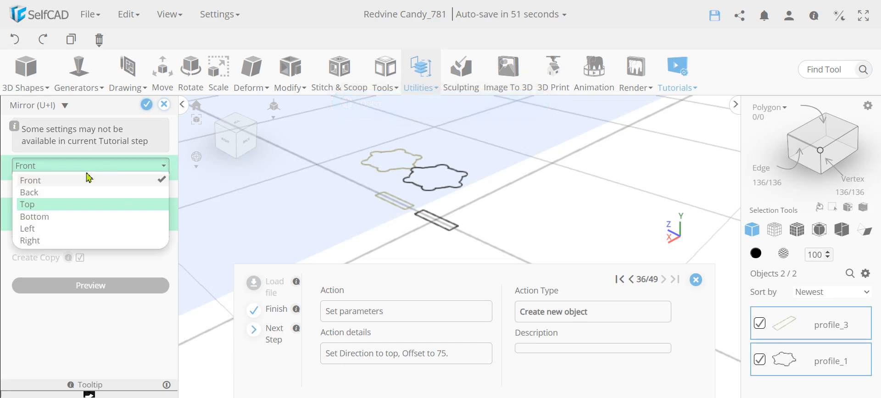
left_click(59, 203)
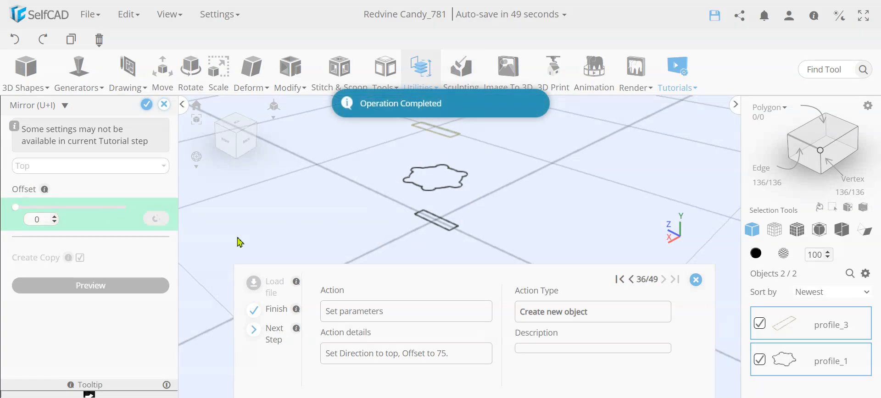
double_click(34, 221)
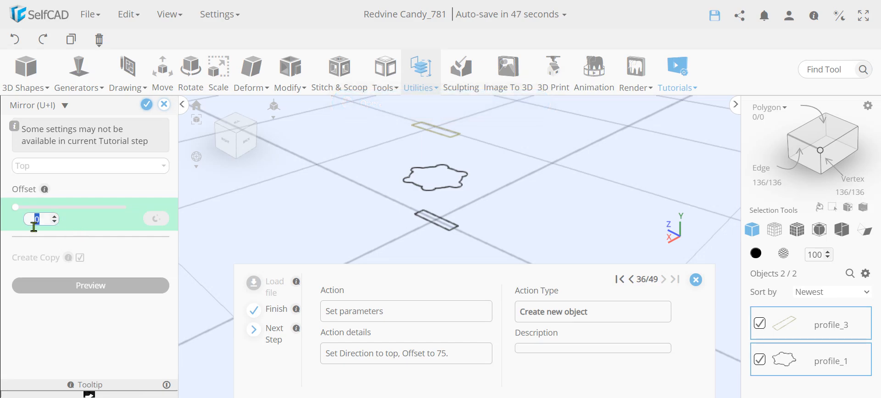
key("Return")
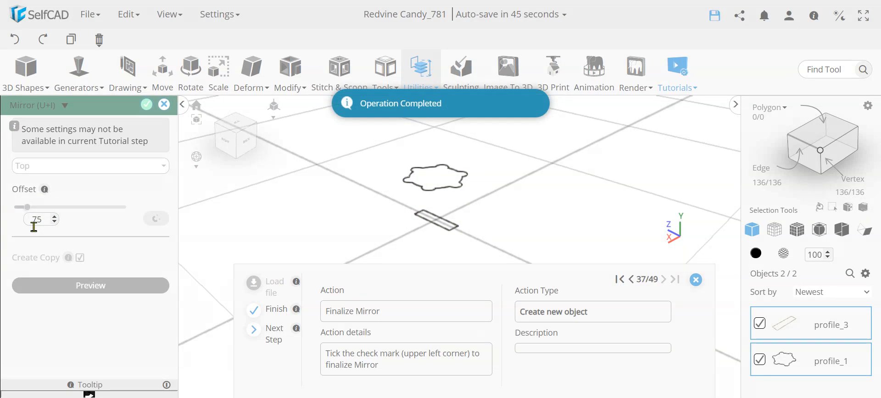
left_click(147, 104)
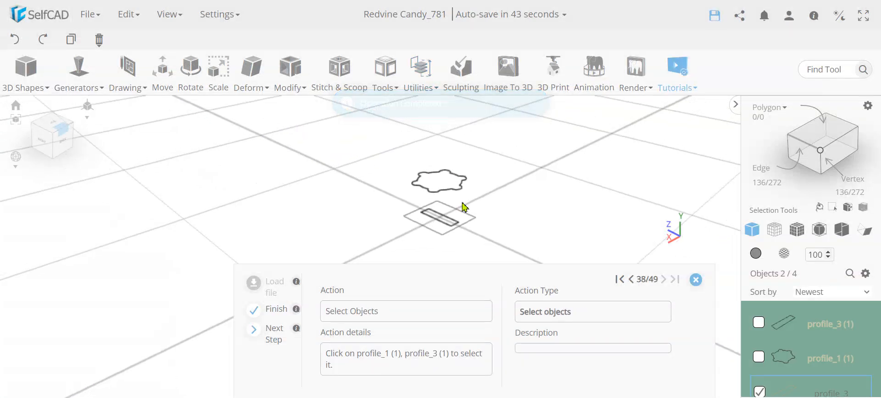
- Add the mirrored copies profile_1 (1) and profile_3 (1) to the selection and start the Bridge tool on all four profiles
left_click(762, 357)
left_click(760, 324)
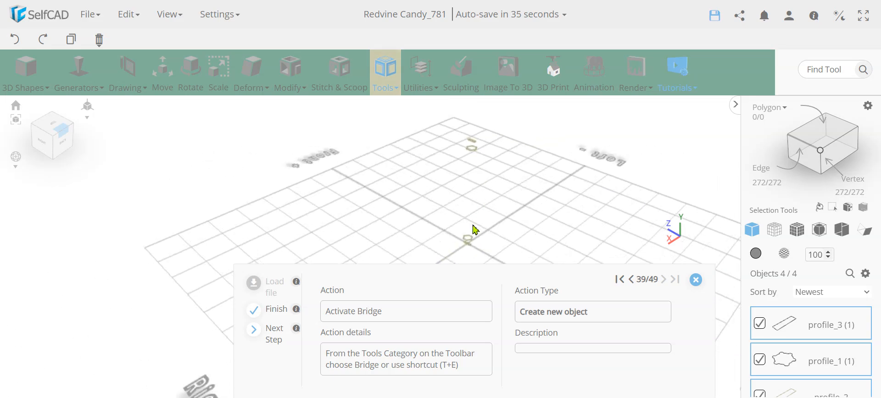
left_click(387, 85)
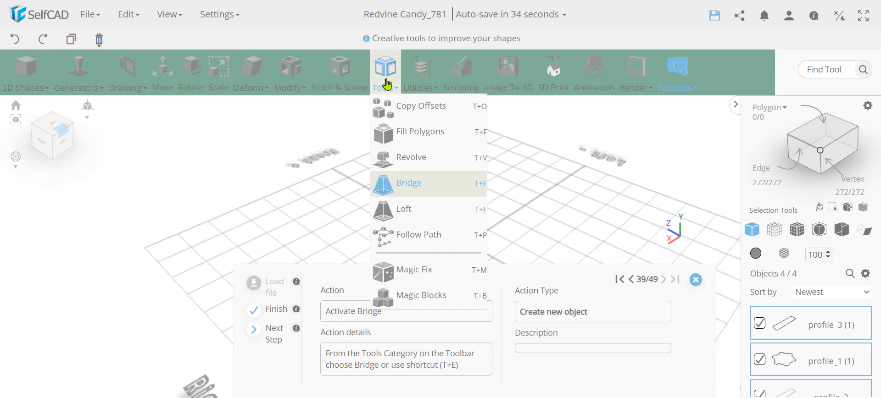
left_click(420, 192)
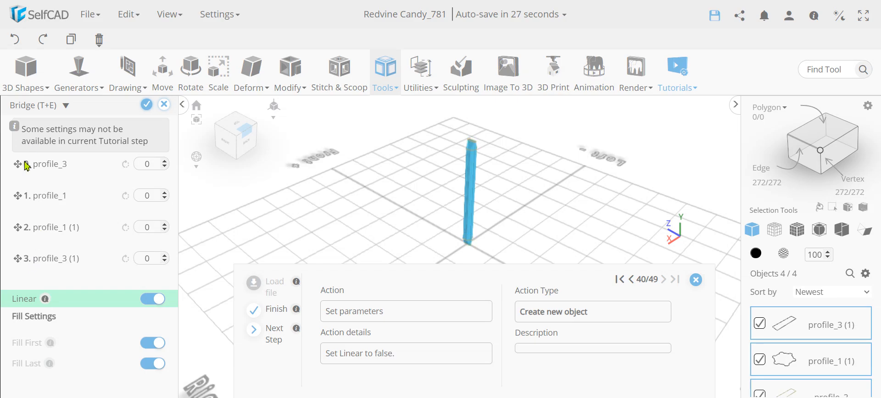
left_click(385, 74)
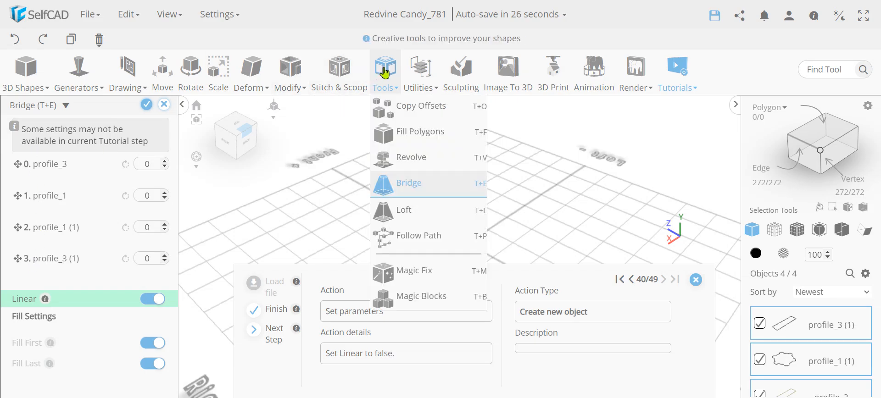
left_click(428, 191)
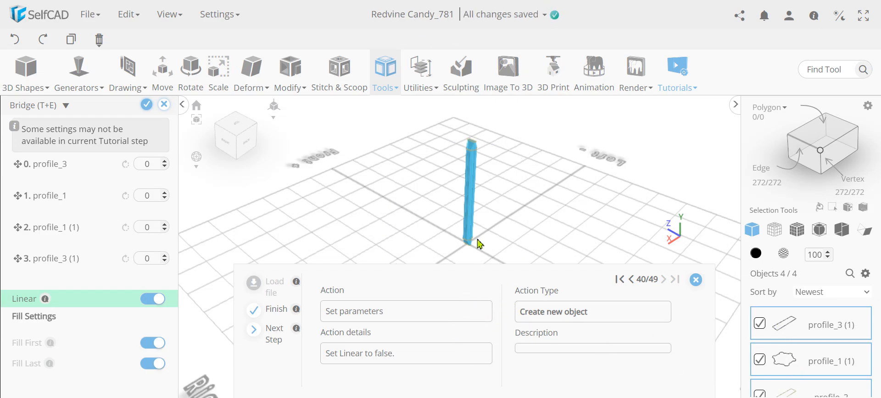
- Examine the bridge's profile order and the shape of its linear preview near the upper end from several angles
scroll(804, 360, "down", 2)
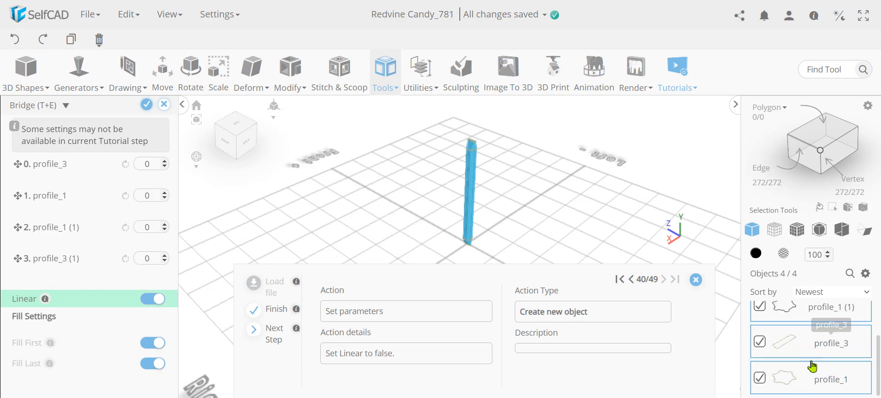
scroll(814, 366, "up", 2)
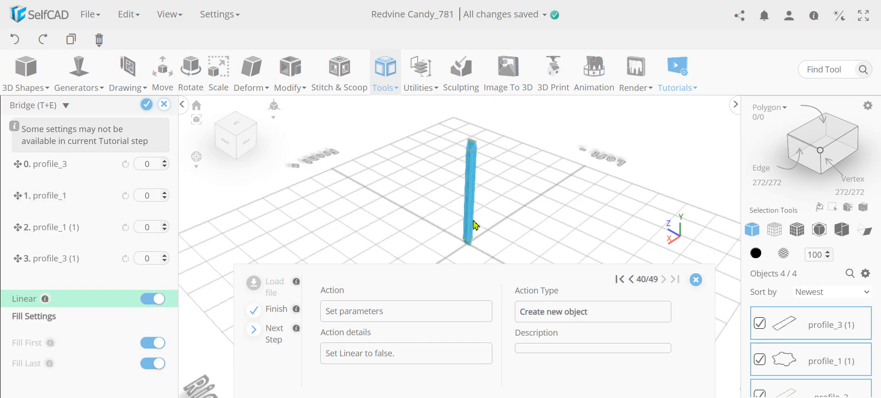
mouse_move(18, 258)
left_mouse_down()
mouse_move(31, 242)
mouse_move(35, 207)
mouse_move(29, 262)
left_mouse_up()
mouse_move(450, 228)
right_mouse_down()
mouse_move(506, 228)
mouse_move(504, 213)
right_mouse_up()
scroll(466, 153, "up", 4)
scroll(468, 160, "up", 3)
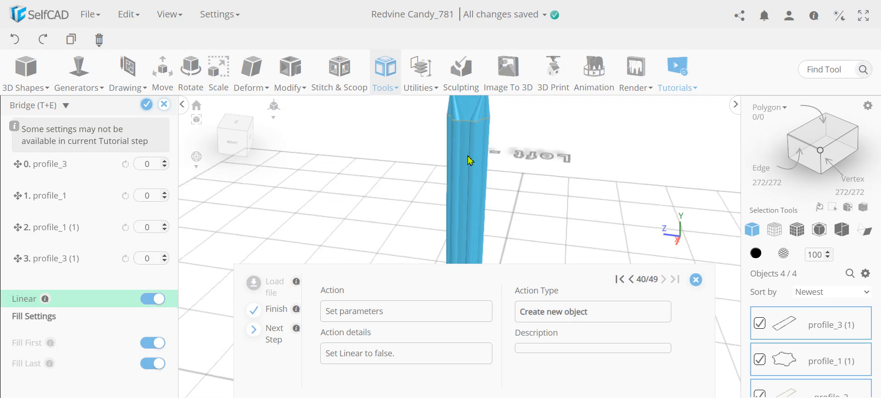
scroll(474, 204, "up", 2)
scroll(475, 205, "down", 2)
right_click_drag(495, 185, 551, 191)
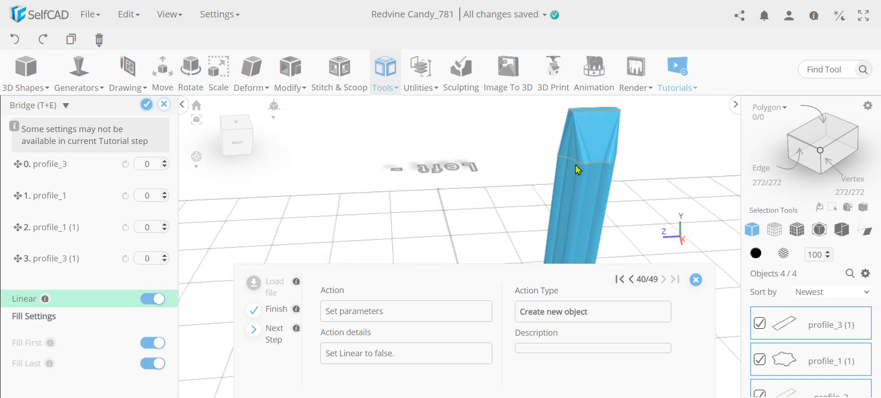
right_click_drag(620, 171, 537, 174)
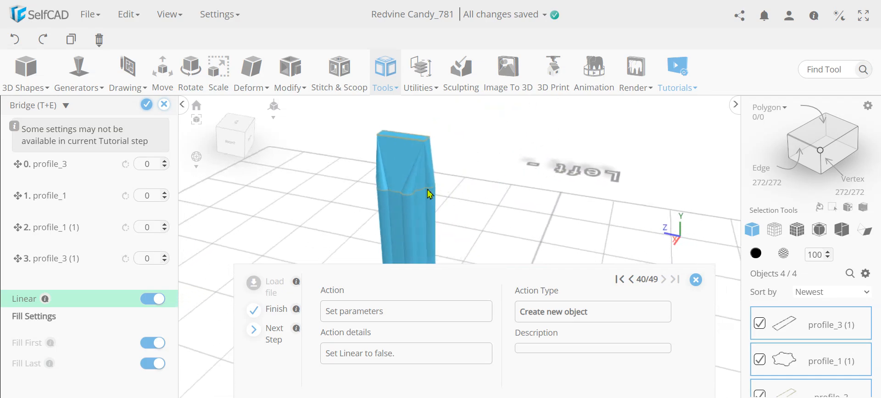
right_click_drag(418, 201, 499, 227)
scroll(489, 158, "up", 5)
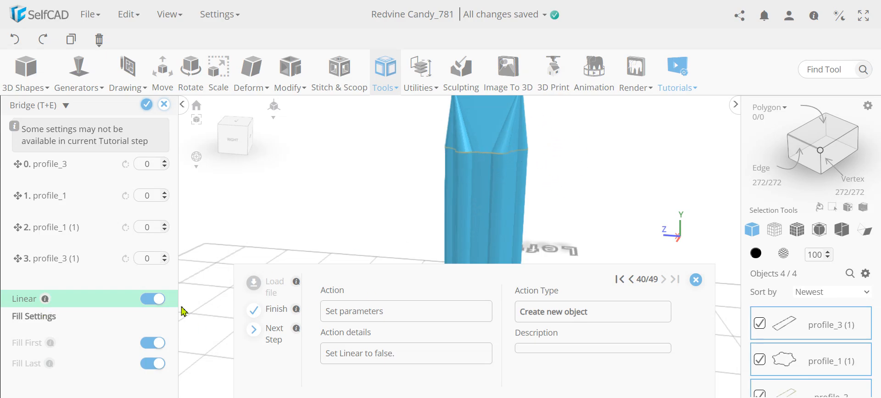
- Turn off the Linear option, inspect the smoothed ends of the bridge, and finalize it
left_click(149, 306)
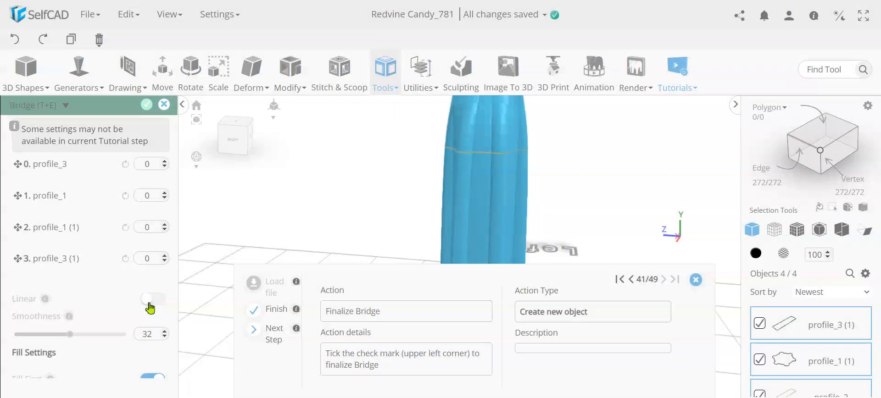
left_click_drag(455, 192, 461, 194)
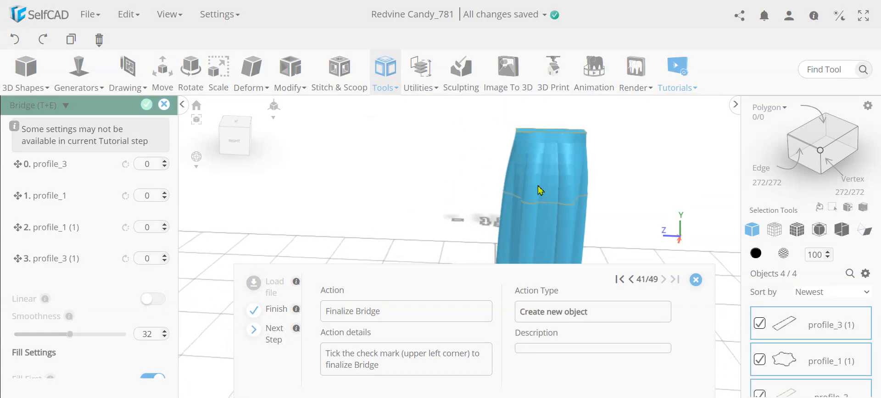
left_click_drag(556, 211, 479, 155)
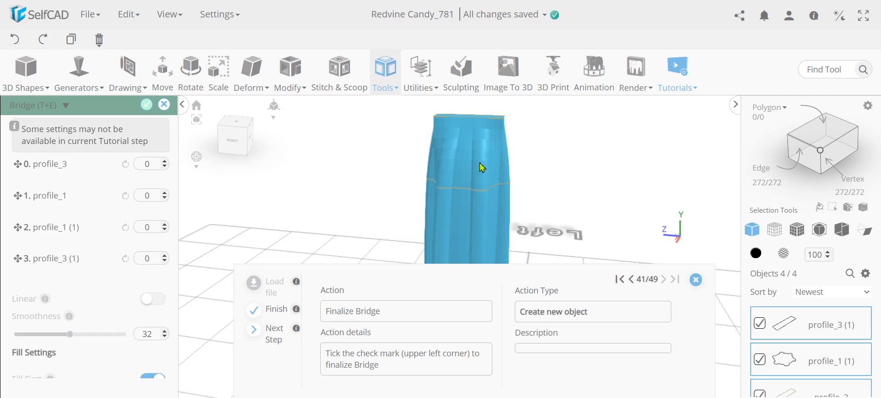
left_click_drag(485, 209, 443, 240)
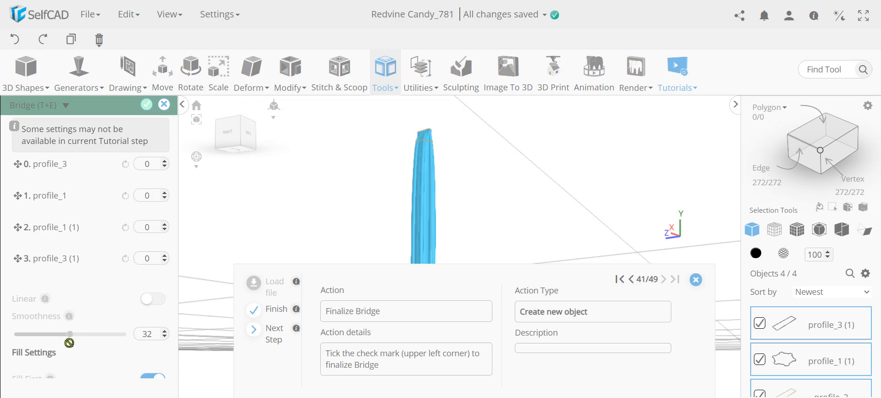
left_click_drag(443, 200, 500, 216)
scroll(421, 134, "up", 4)
scroll(434, 179, "down", 4)
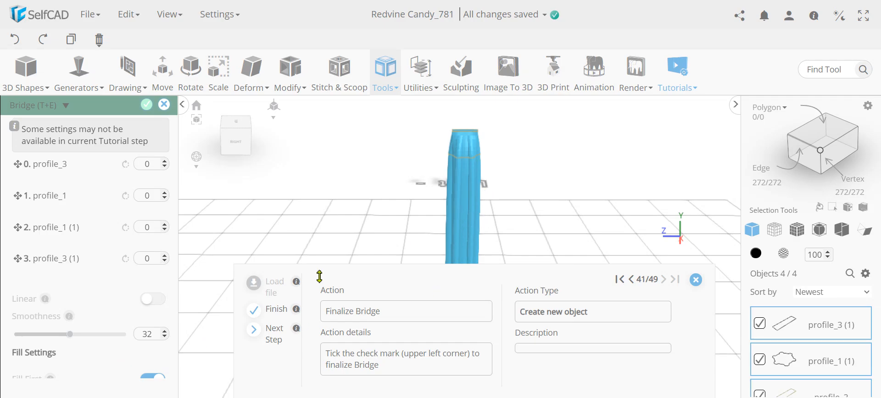
left_click(147, 105)
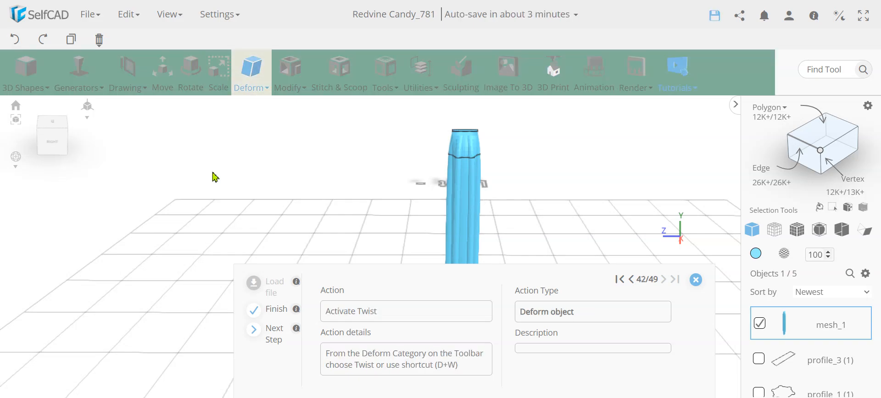
- Twist the bridged mesh by 500 about the Y axis and close the Twist tool
left_click(250, 90)
left_click(278, 159)
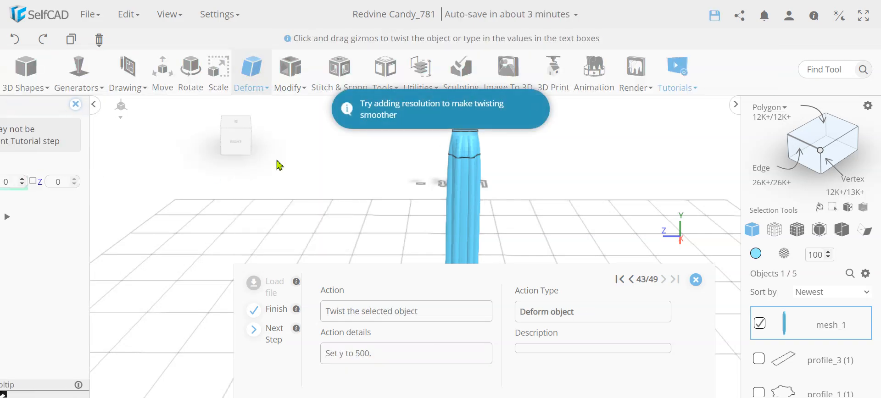
double_click(94, 181)
type("500")
key("Return")
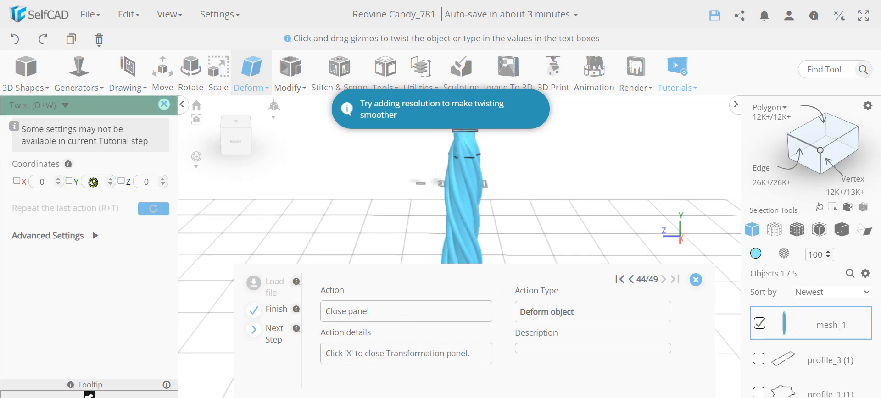
left_click(164, 105)
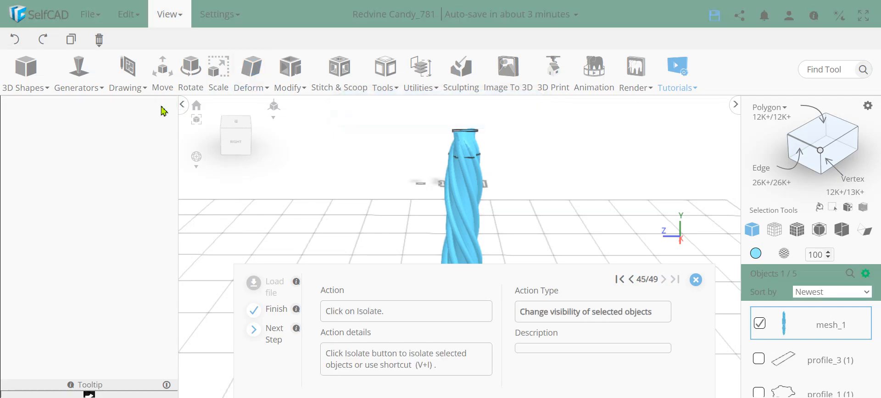
- Isolate the twisted mesh from the sketch profiles and enable smooth rendering
left_click_drag(564, 210, 584, 232)
left_click(866, 273)
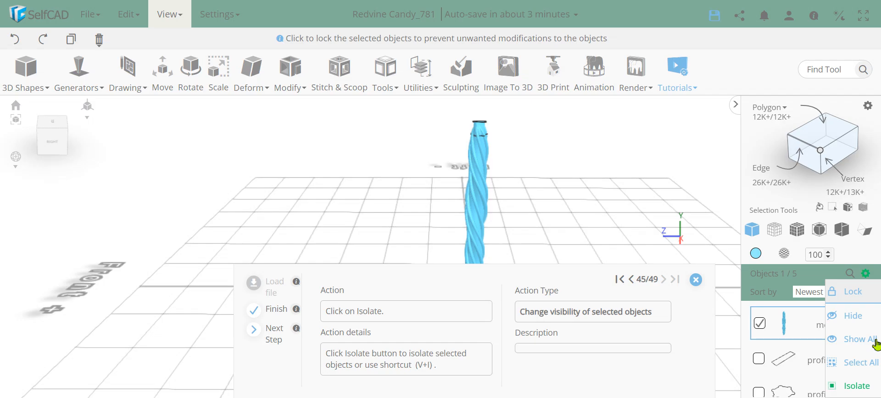
left_click(859, 386)
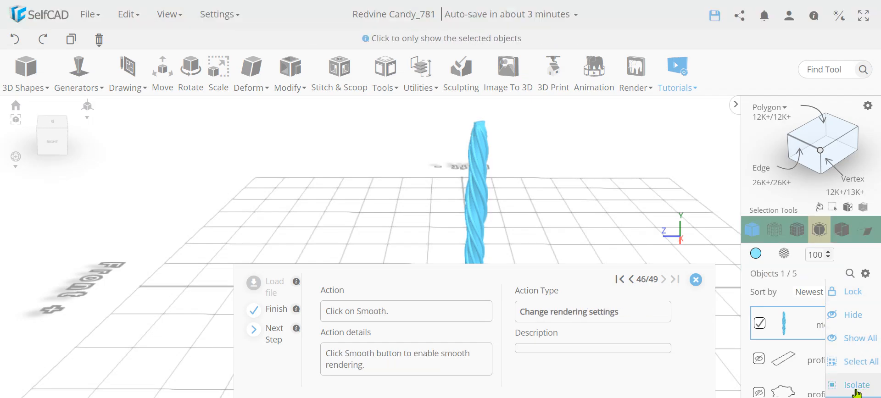
left_click(819, 235)
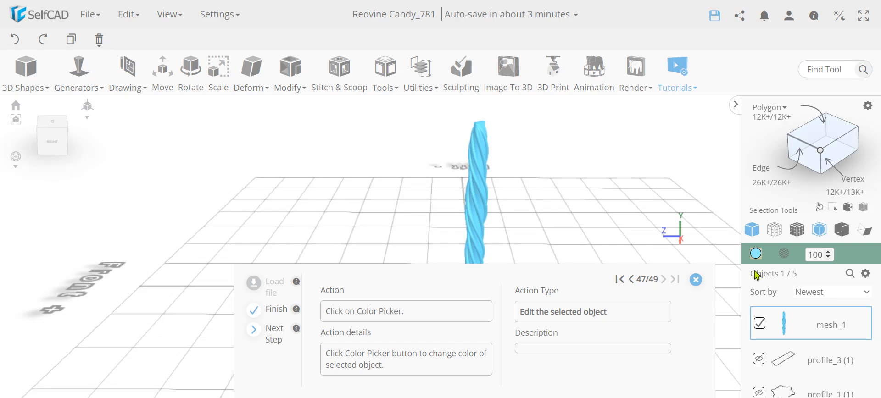
- Change the color of the twisted mesh to red and confirm the choice
left_click(756, 254)
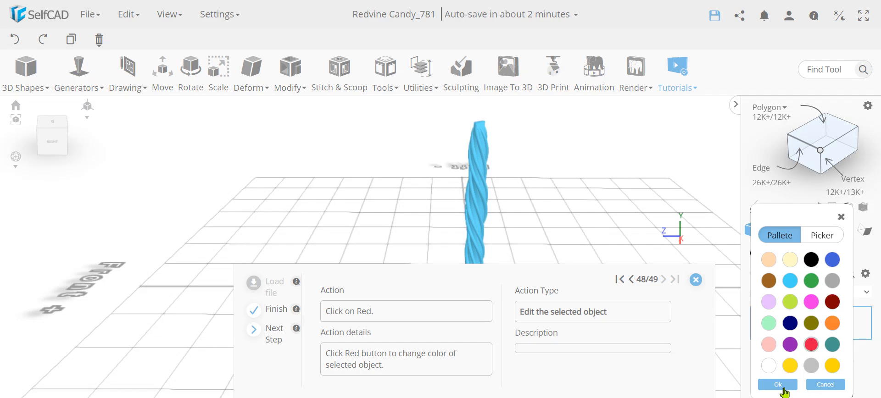
left_click(813, 344)
left_click(786, 386)
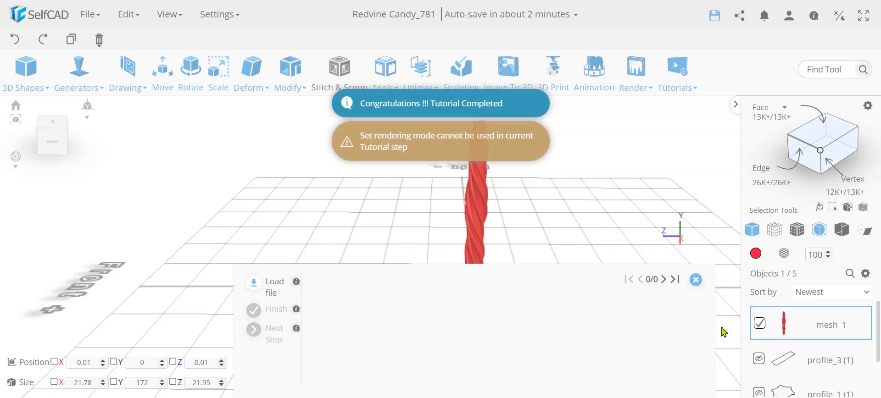
- Close the tutorial guide and examine the finished red candy up close from an angled view
left_click(696, 280)
scroll(542, 271, "down", 1)
scroll(496, 195, "up", 8)
scroll(502, 240, "down", 5)
right_click_drag(507, 271, 482, 246)
scroll(482, 246, "up", 4)
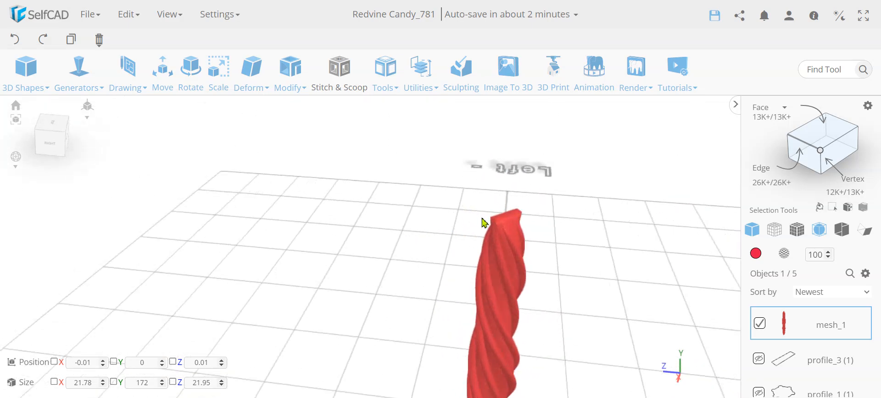
- Show the hidden profile_1 (1) sketch in the scene and clear the object selection
scroll(548, 249, "down", 5)
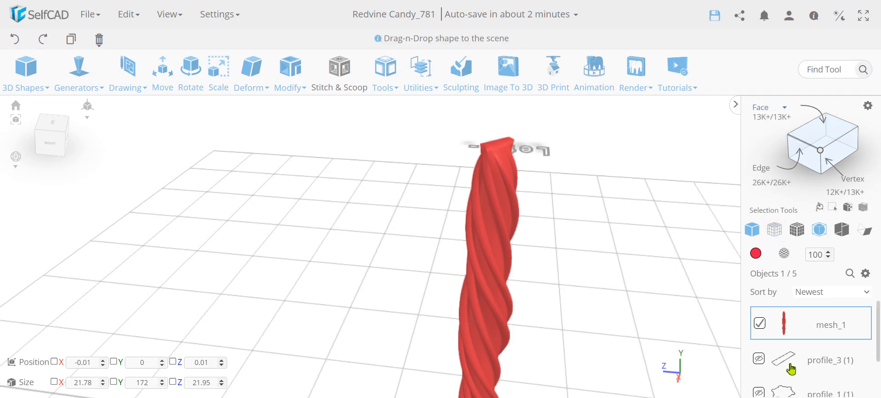
scroll(787, 363, "down", 1)
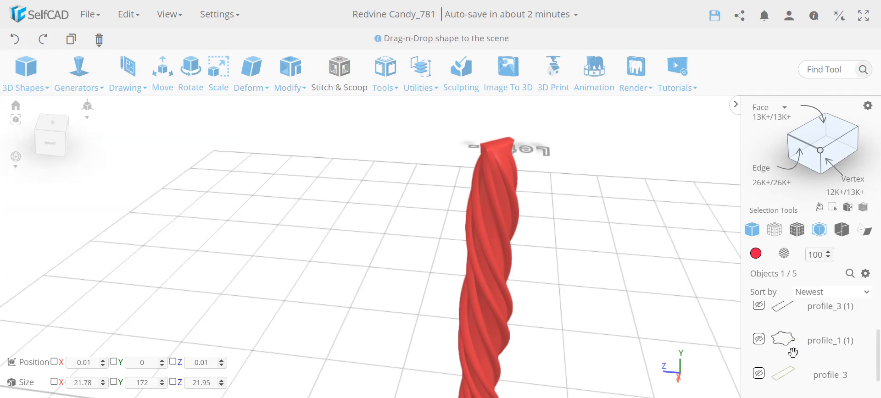
left_click(760, 342)
left_click_drag(616, 321, 539, 305)
left_click(451, 314)
- Examine where the shown profile meets the base of the red candy, and view the whole twisted shape from several sides
left_click_drag(451, 313, 564, 309)
right_click_drag(639, 325, 613, 221)
scroll(527, 294, "up", 6)
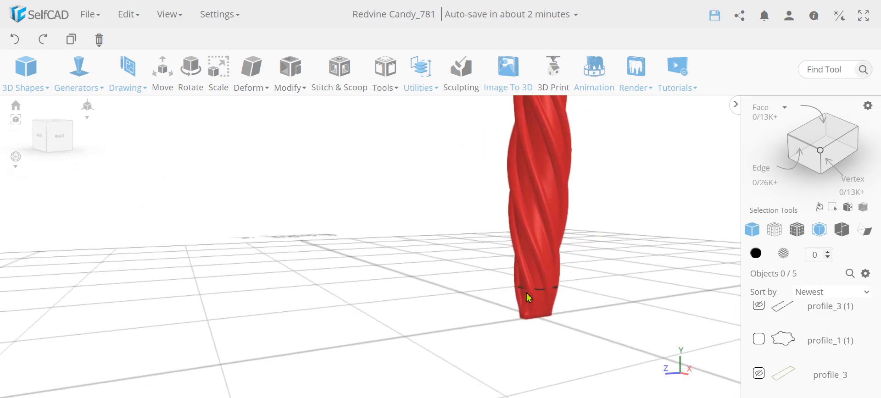
left_click_drag(536, 286, 559, 324)
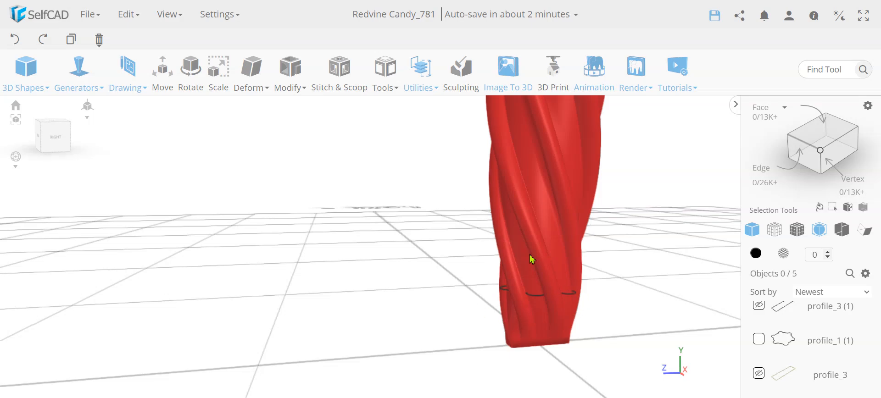
scroll(616, 306, "down", 8)
right_click_drag(626, 291, 519, 301)
left_click(397, 82)
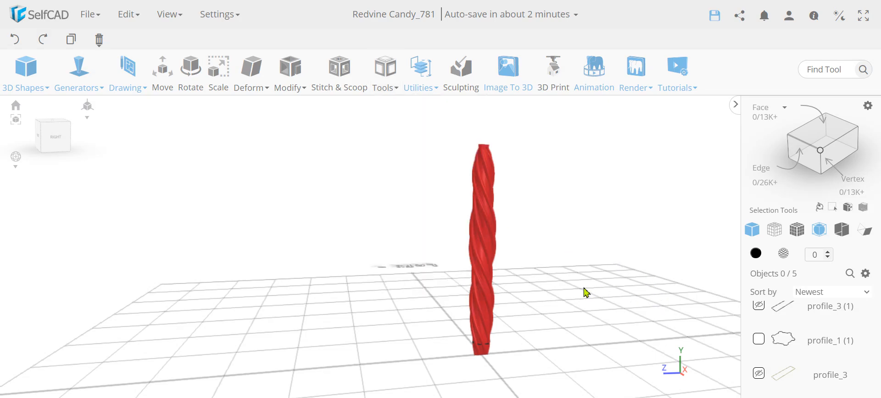
right_click_drag(585, 292, 402, 290)
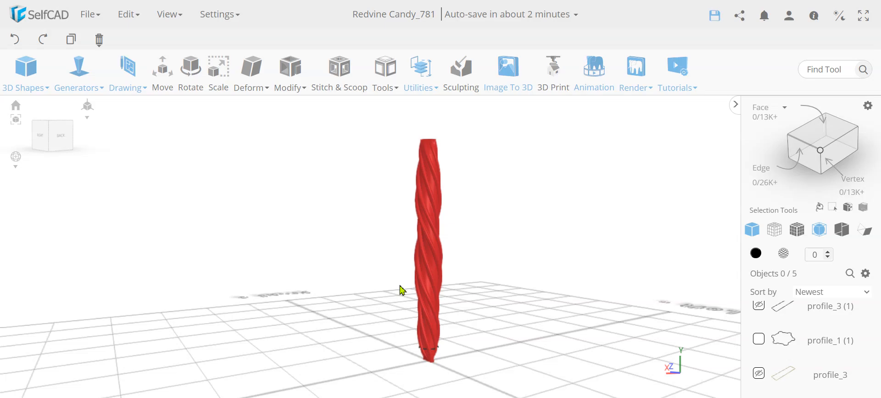